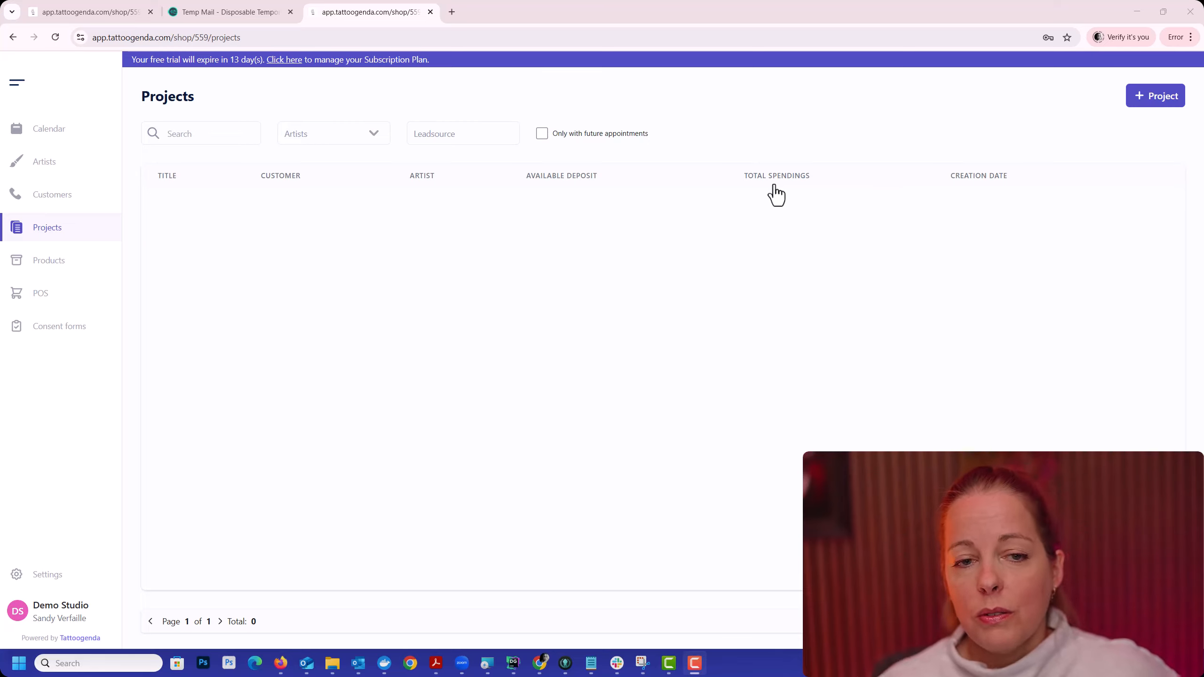
Step: Start a new project and title it "Flower sleeve"
left_click(46, 236)
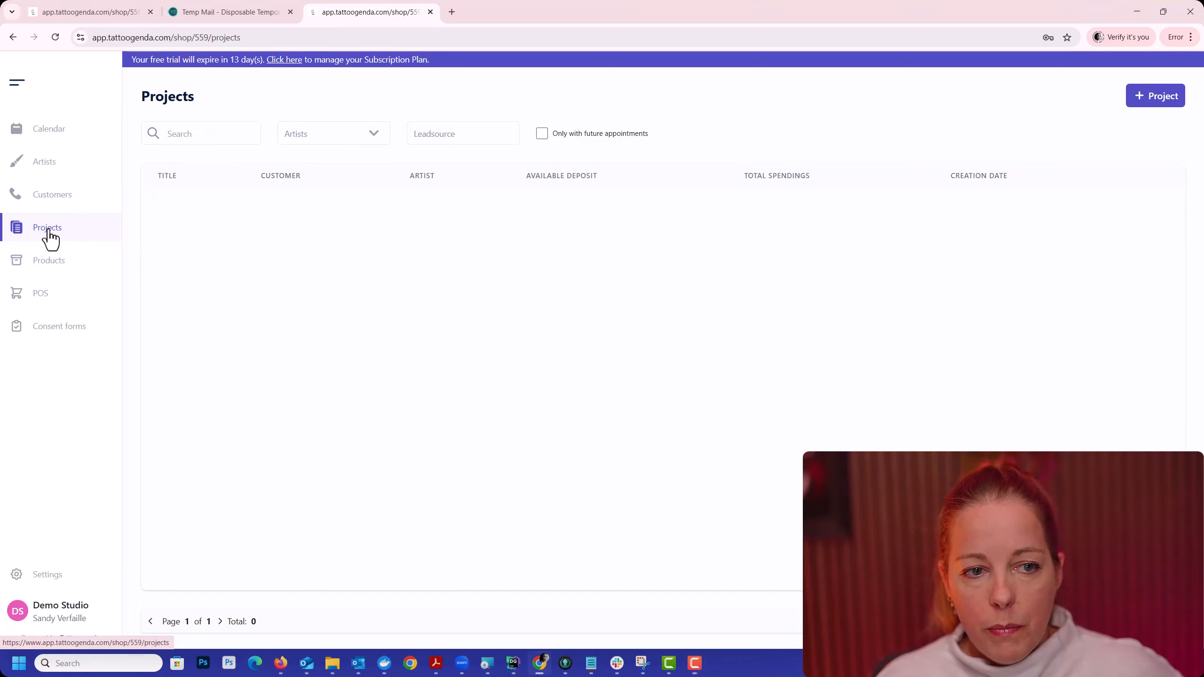
left_click(1166, 101)
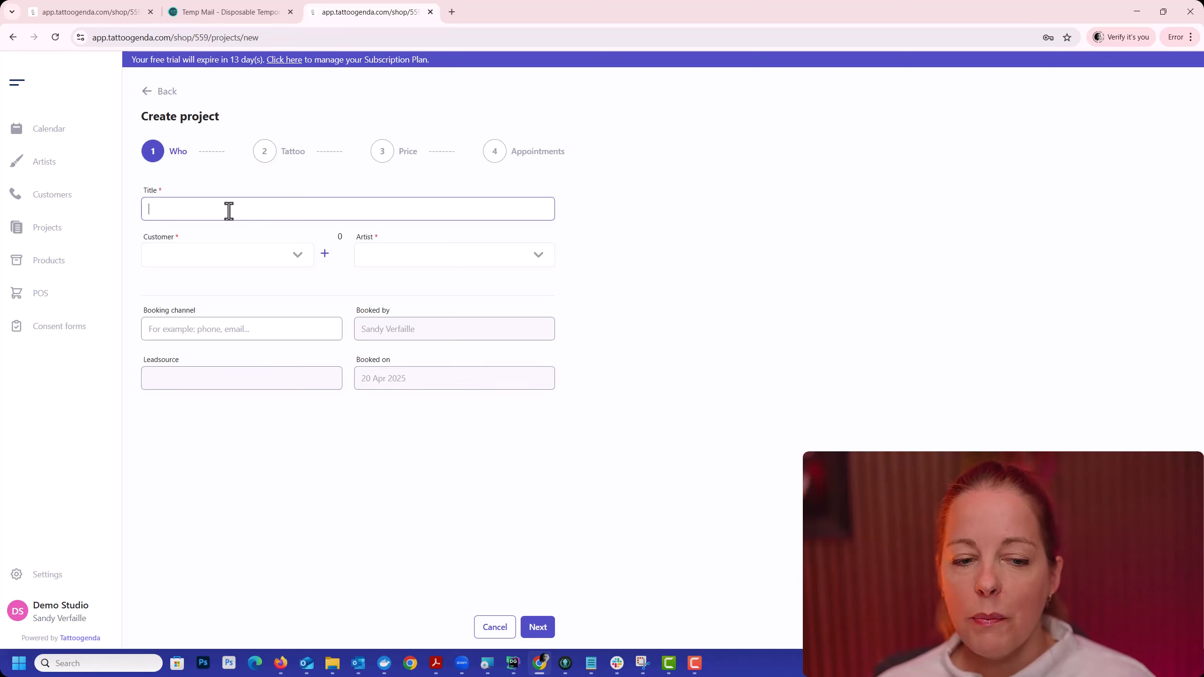
type("Flower sleeve")
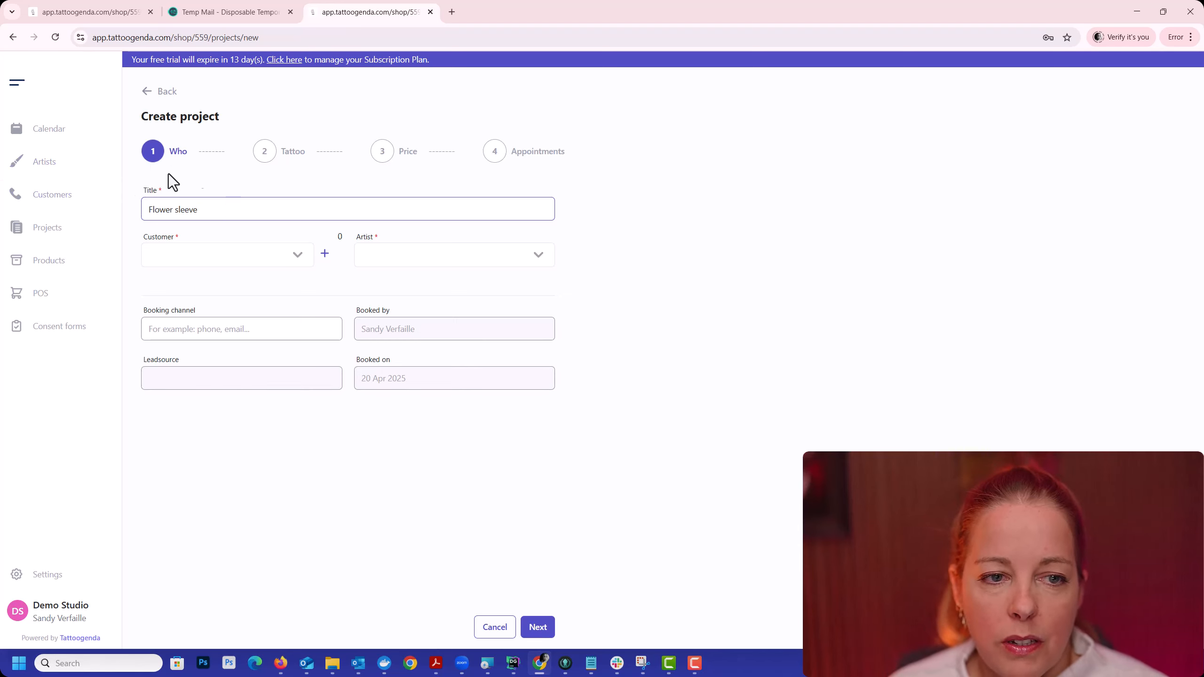
Step: Assign the existing customer and the first listed artist to the project, check the customer's history, and continue to the tattoo details
left_click(215, 259)
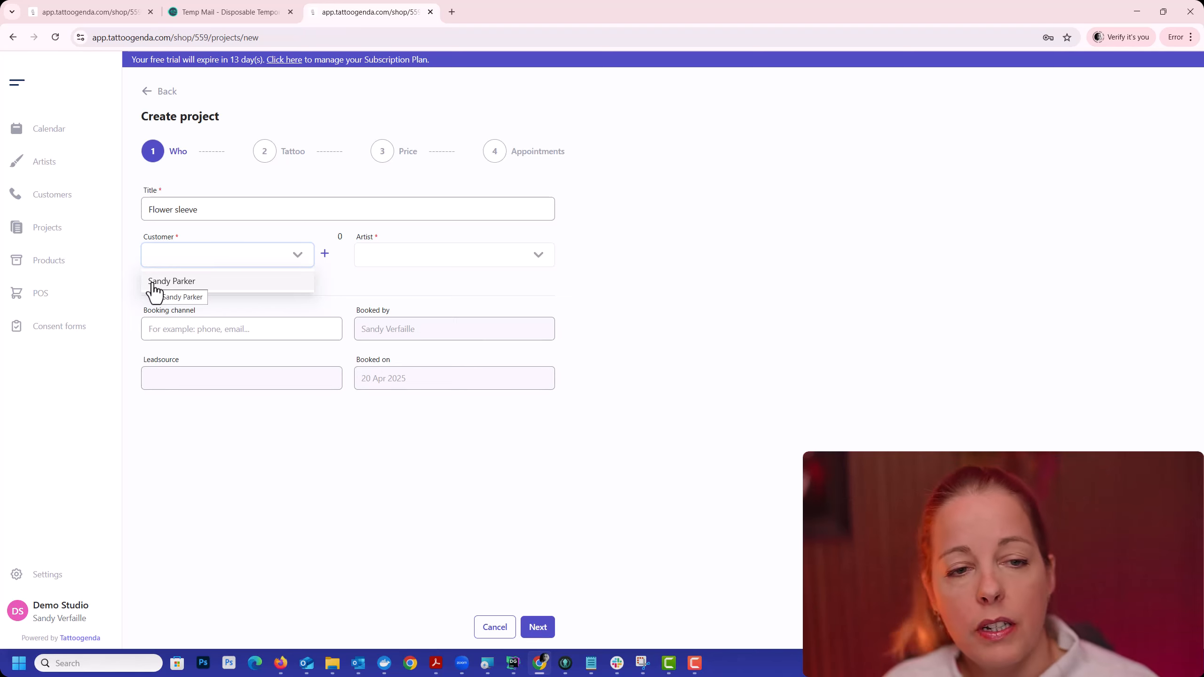
left_click(162, 288)
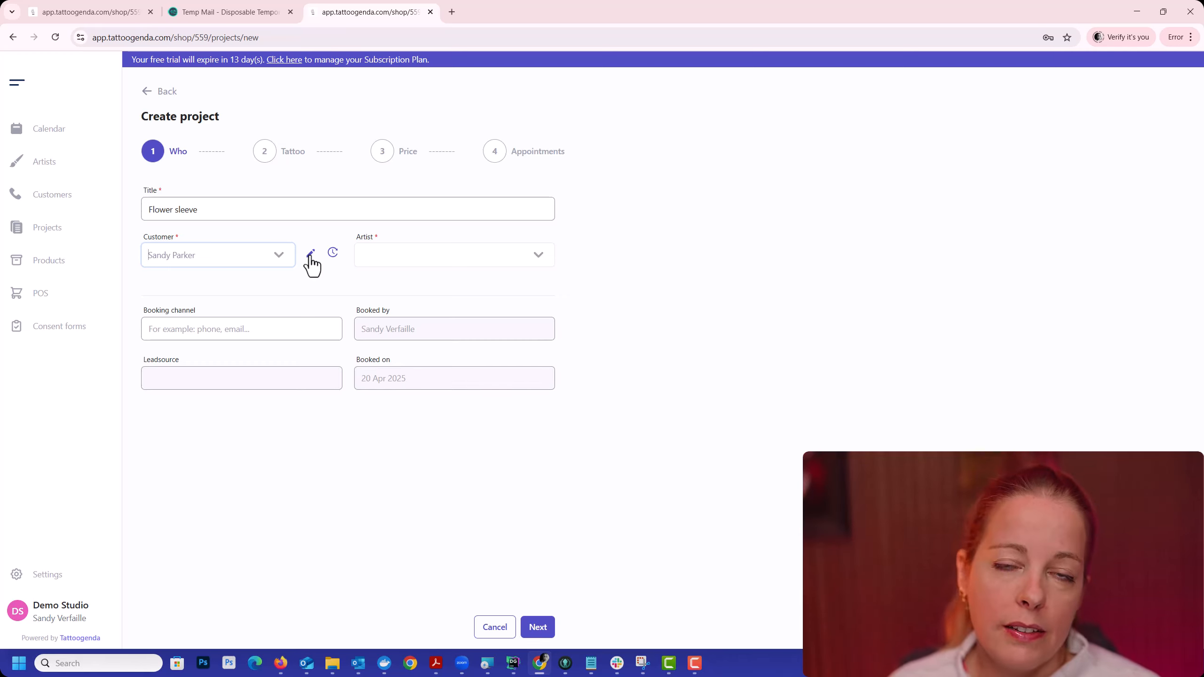
mouse_move(328, 254)
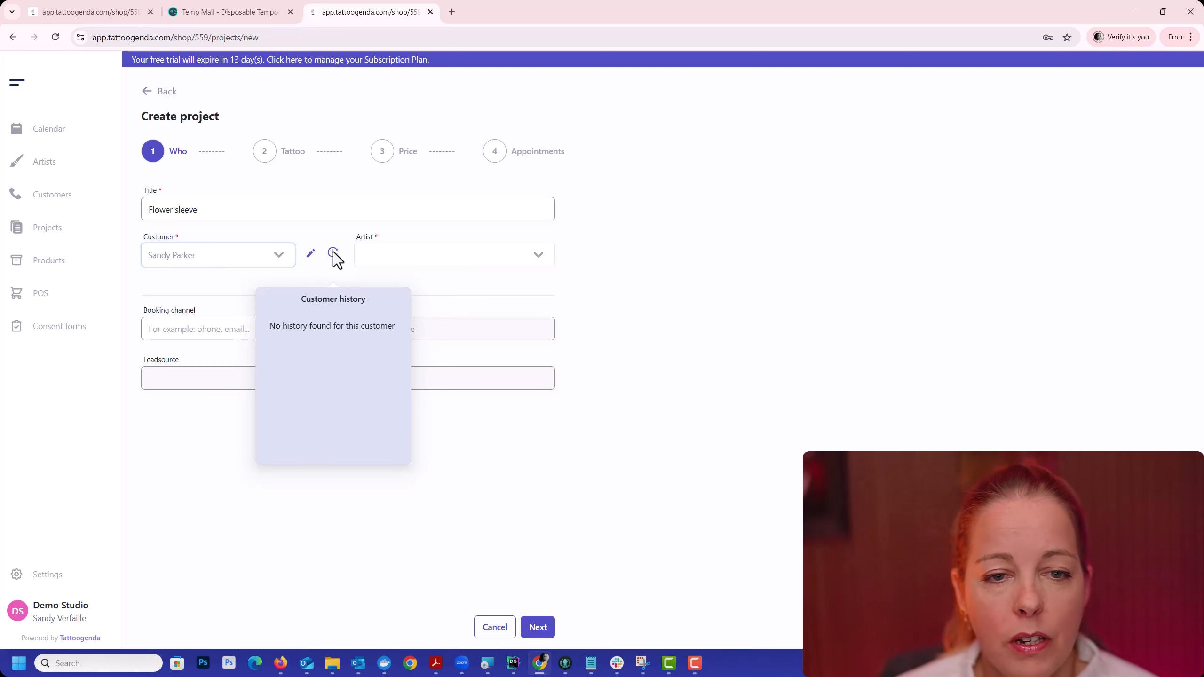
left_click(503, 253)
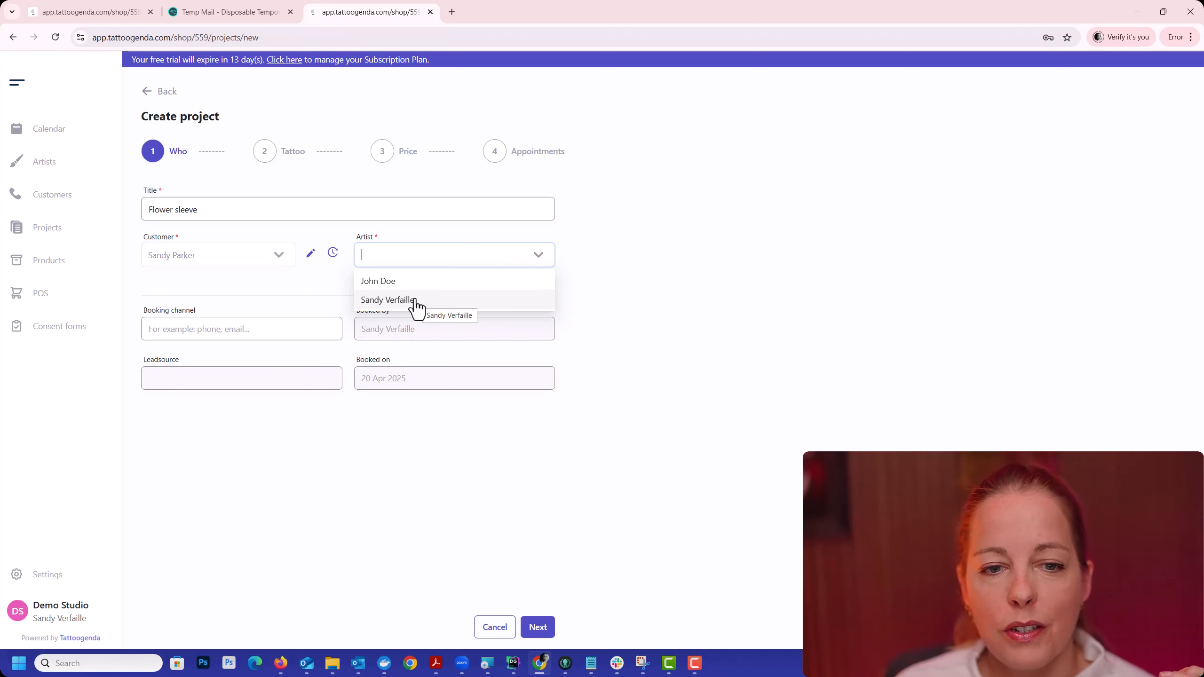
left_click(393, 283)
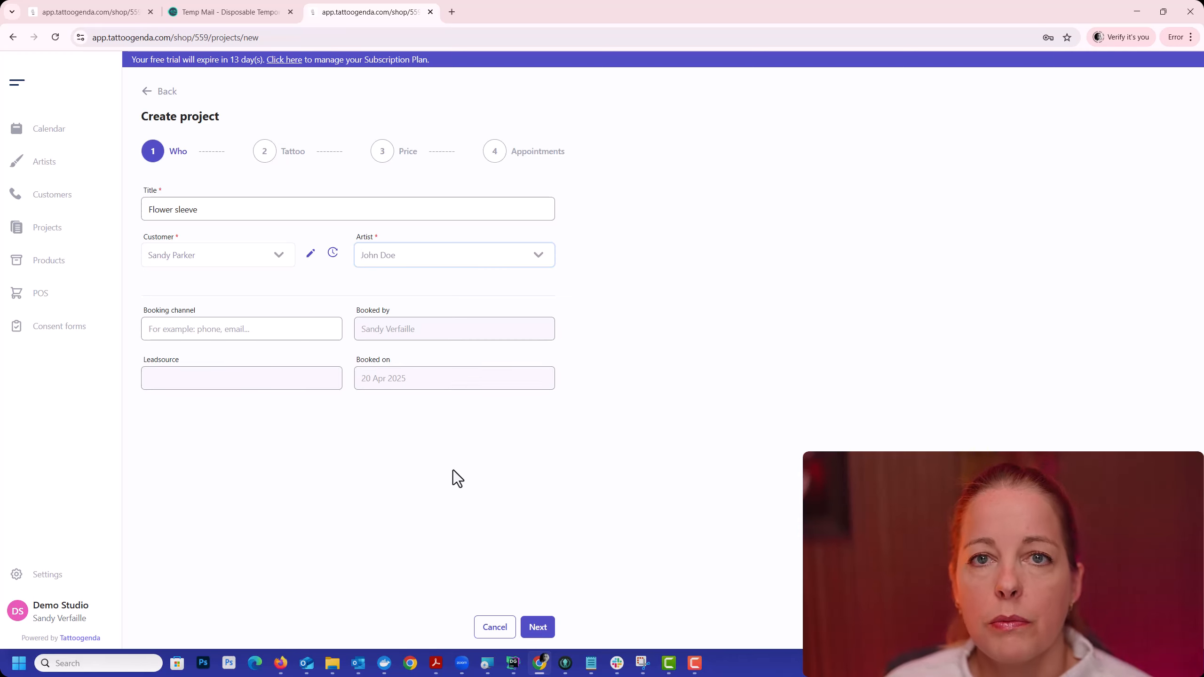
left_click(221, 328)
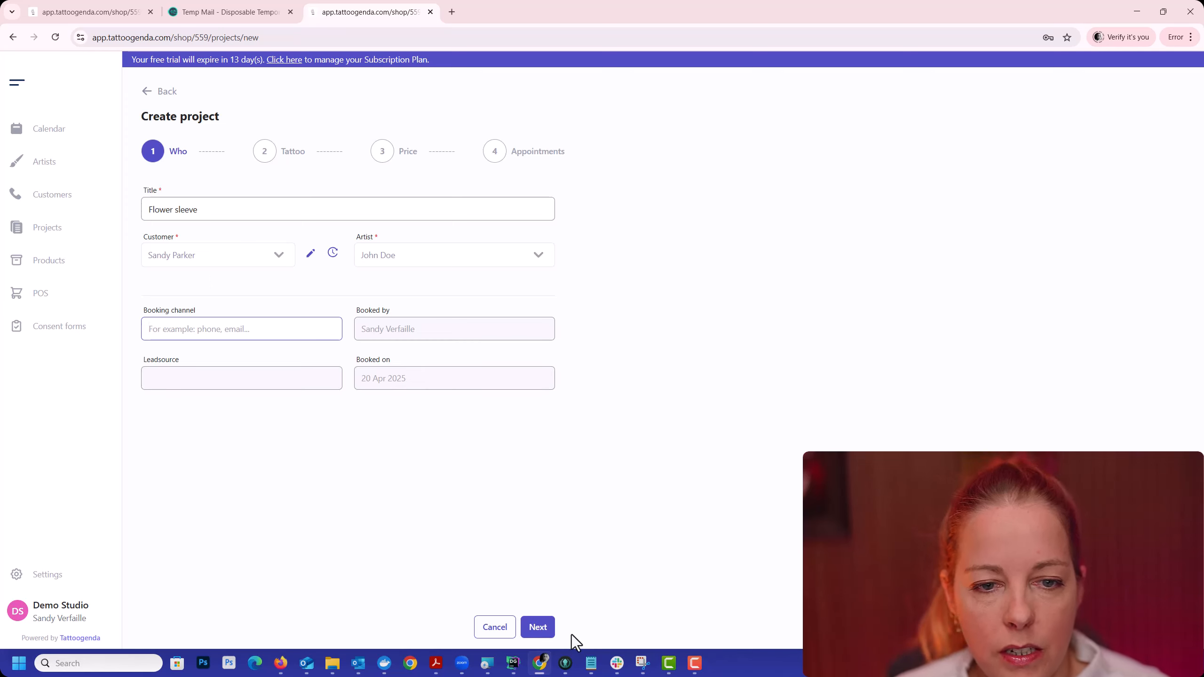
left_click(538, 626)
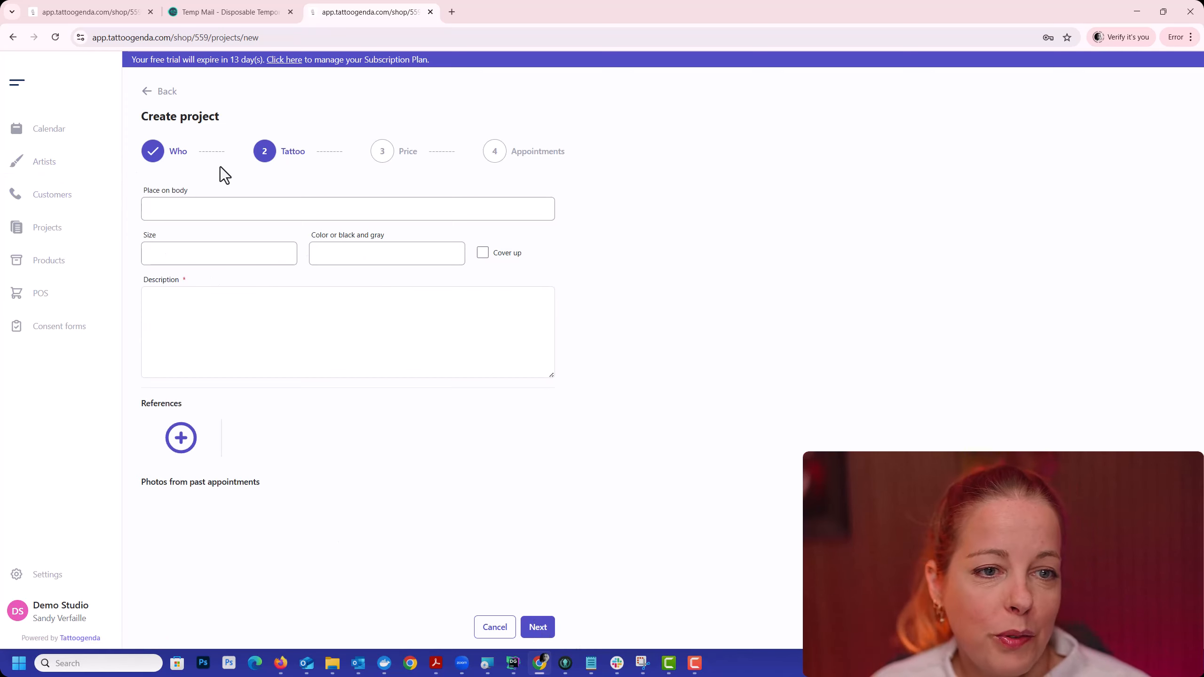
Step: Set the tattoo's place on body to "arm" and its size to "full sleeve"
left_click(202, 203)
type("ar")
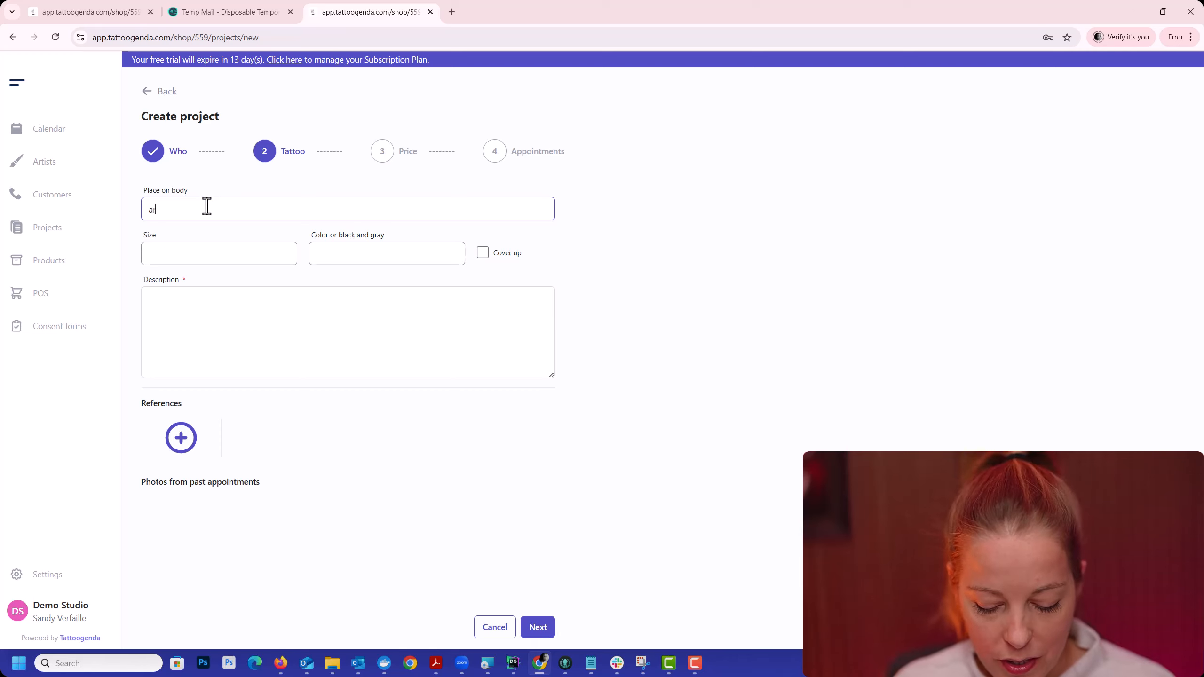
type("m")
key("Tab")
type("full sleeve")
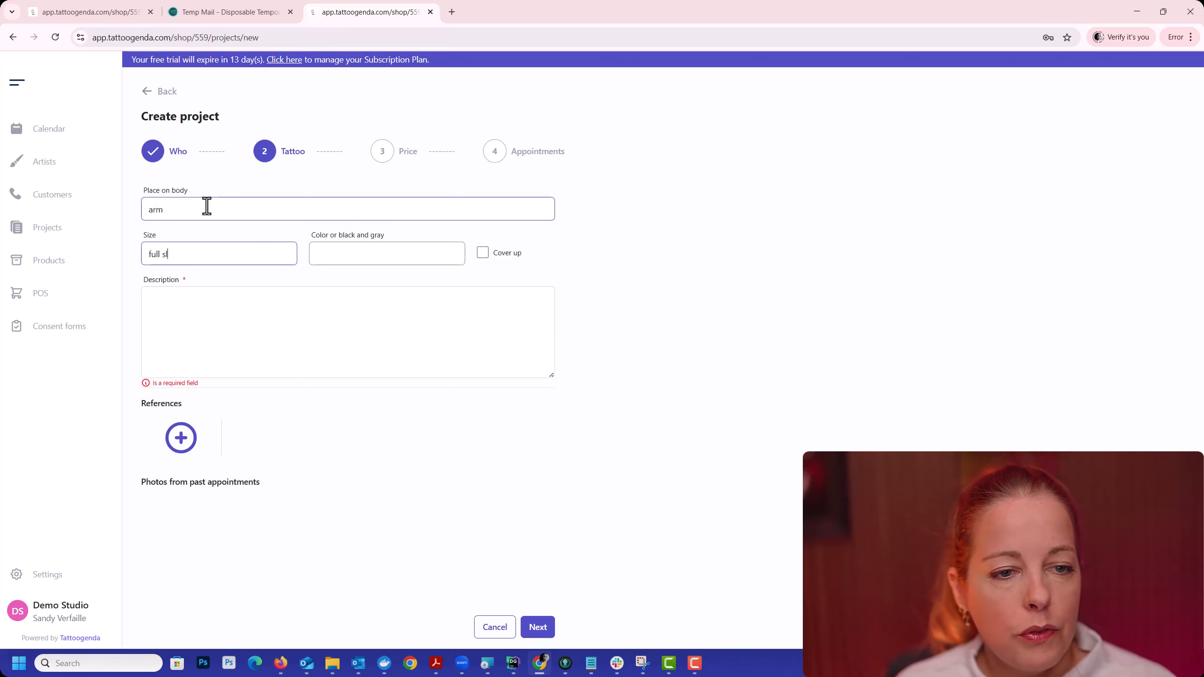
Step: Enter "black 'n grey + blue" as the tattoo's color and leave the cover-up option disabled
key("Tab")
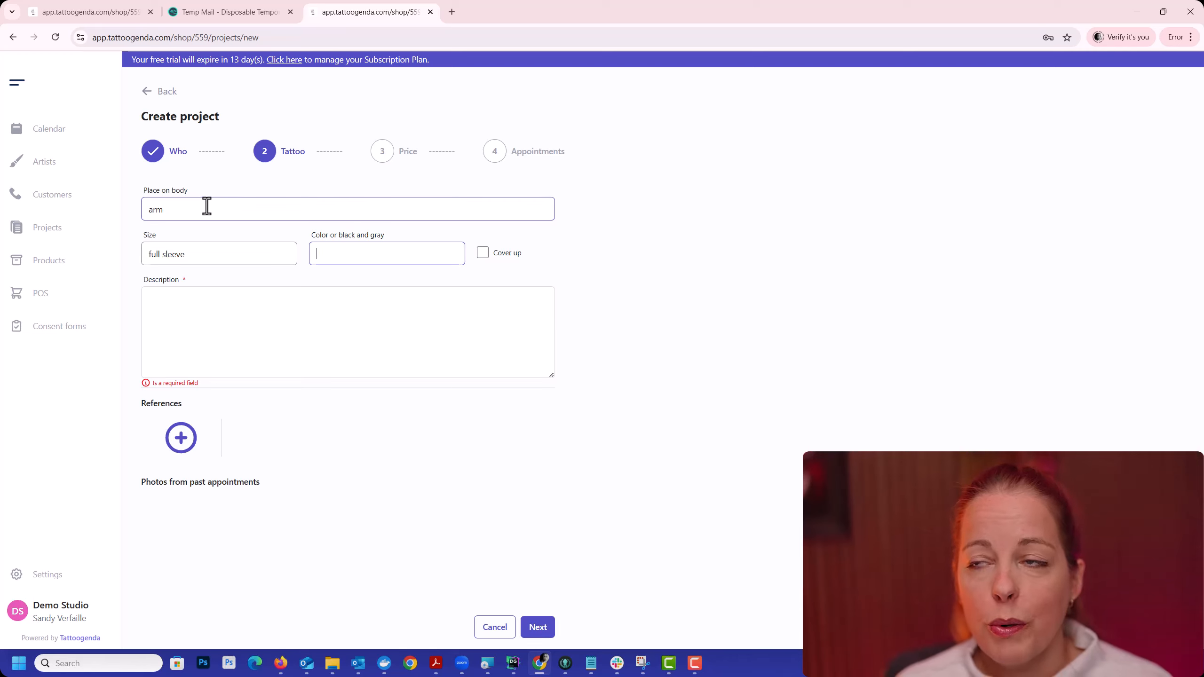
type("co")
key("BackSpace")
key("BackSpace")
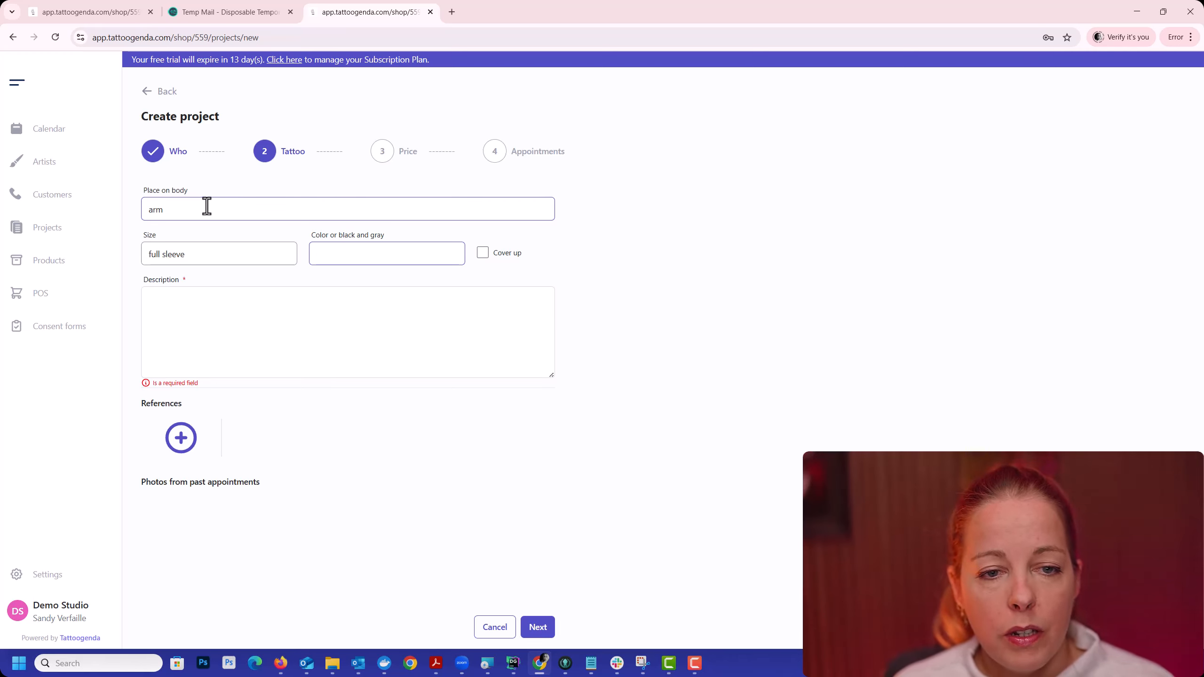
type("black ")
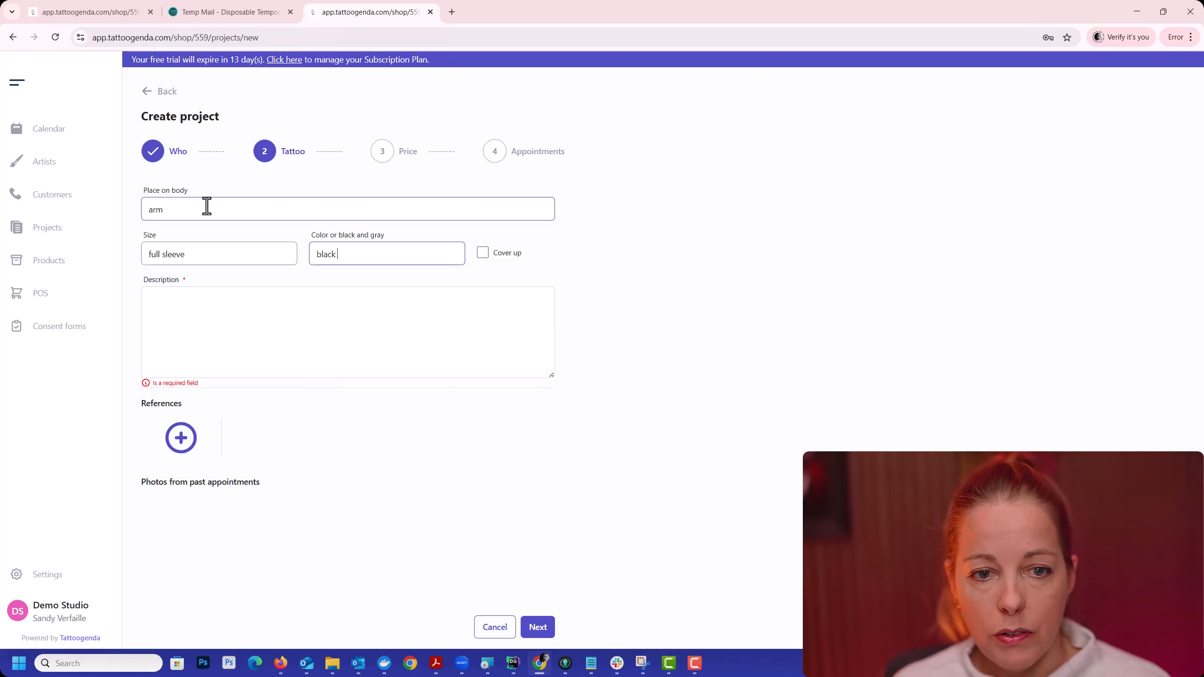
type("\"n grey")
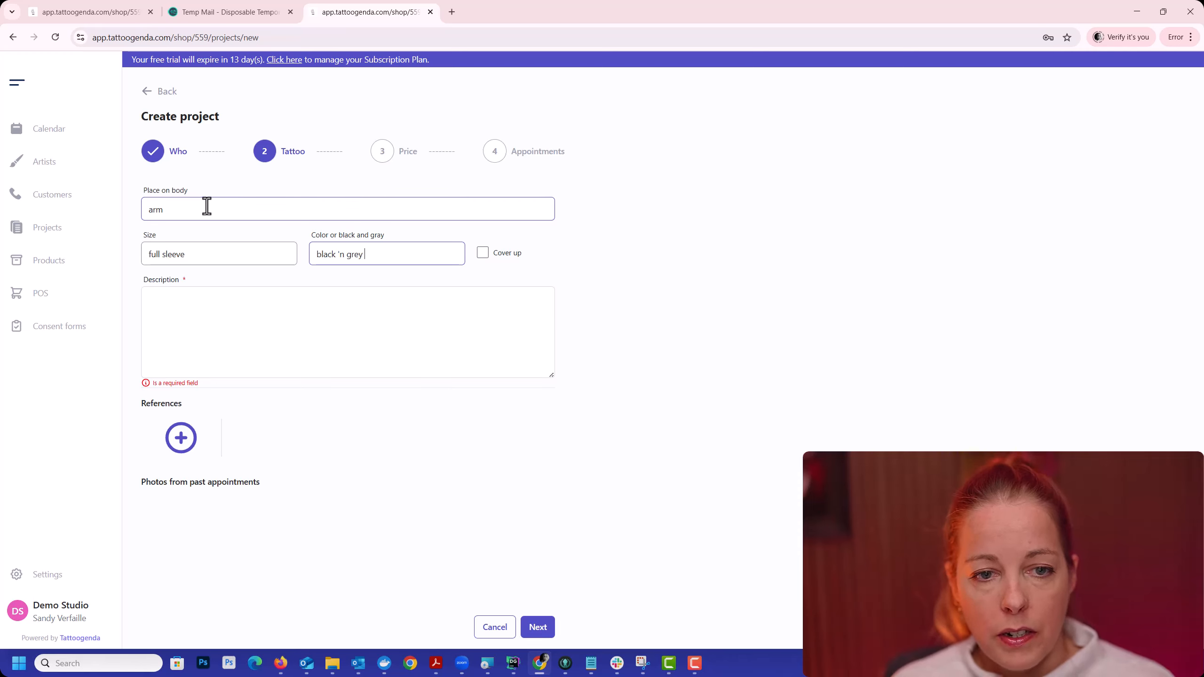
type(" + blue")
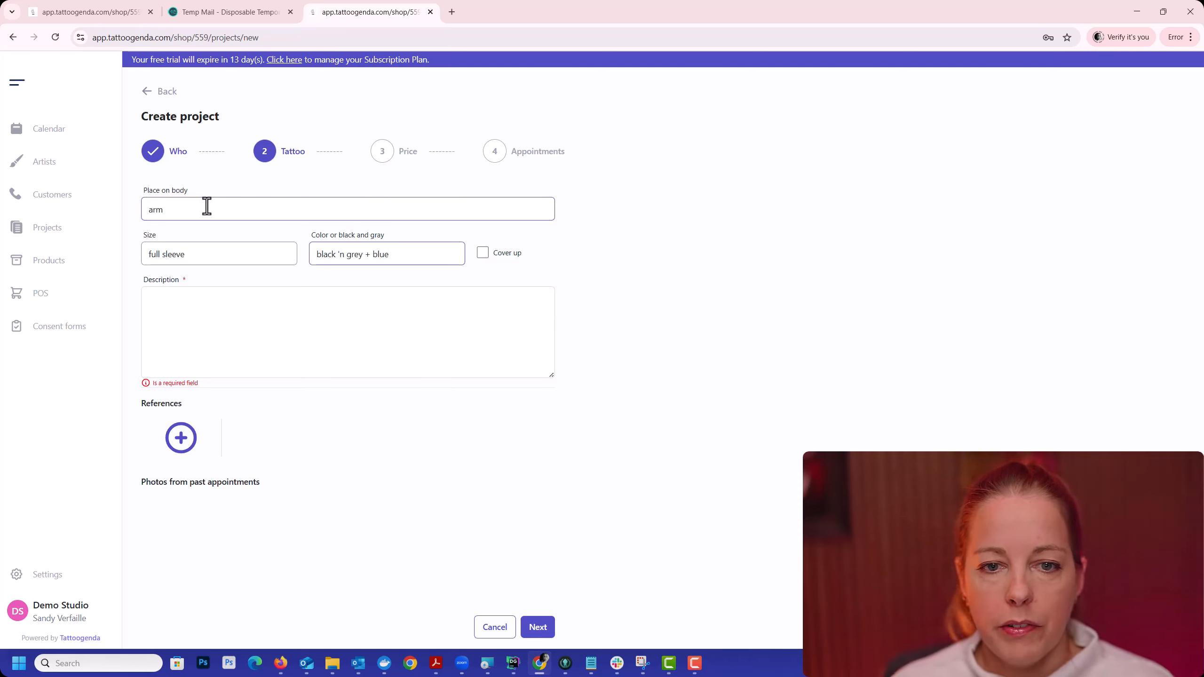
left_click(483, 257)
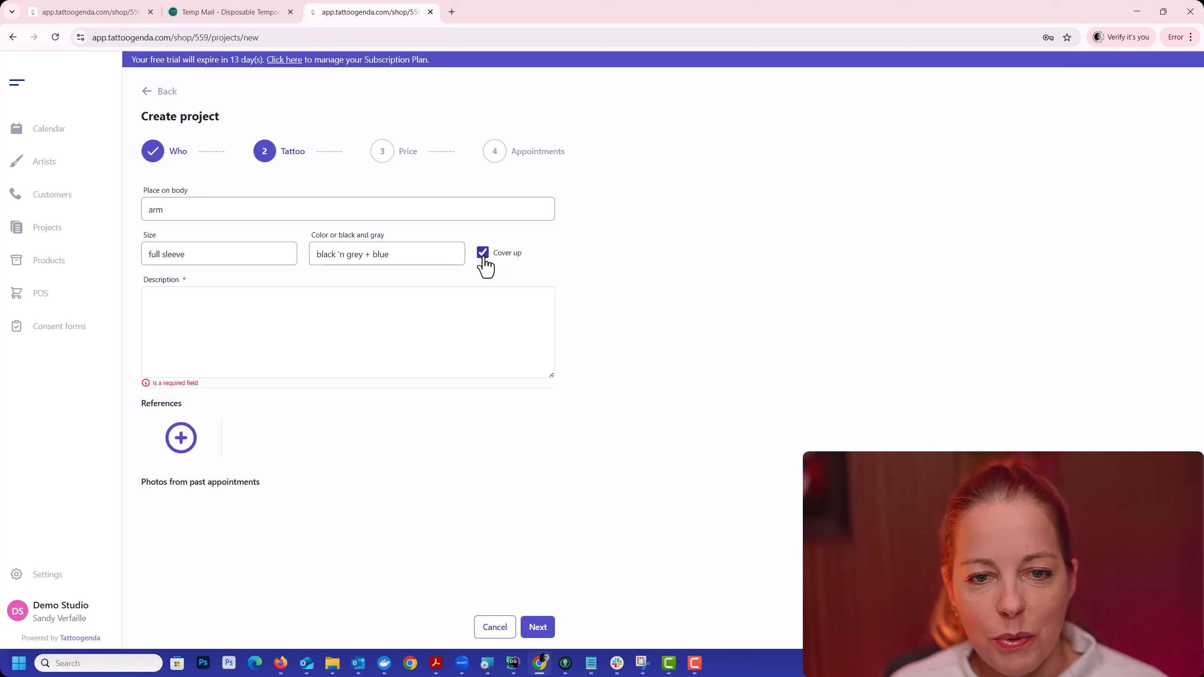
left_click(484, 257)
Step: Fill the tattoo description with six lines of placeholder text: "huyegrhbet", "µ", "erliubv", "b jhbrioer", "gh" and "h"
left_click(414, 314)
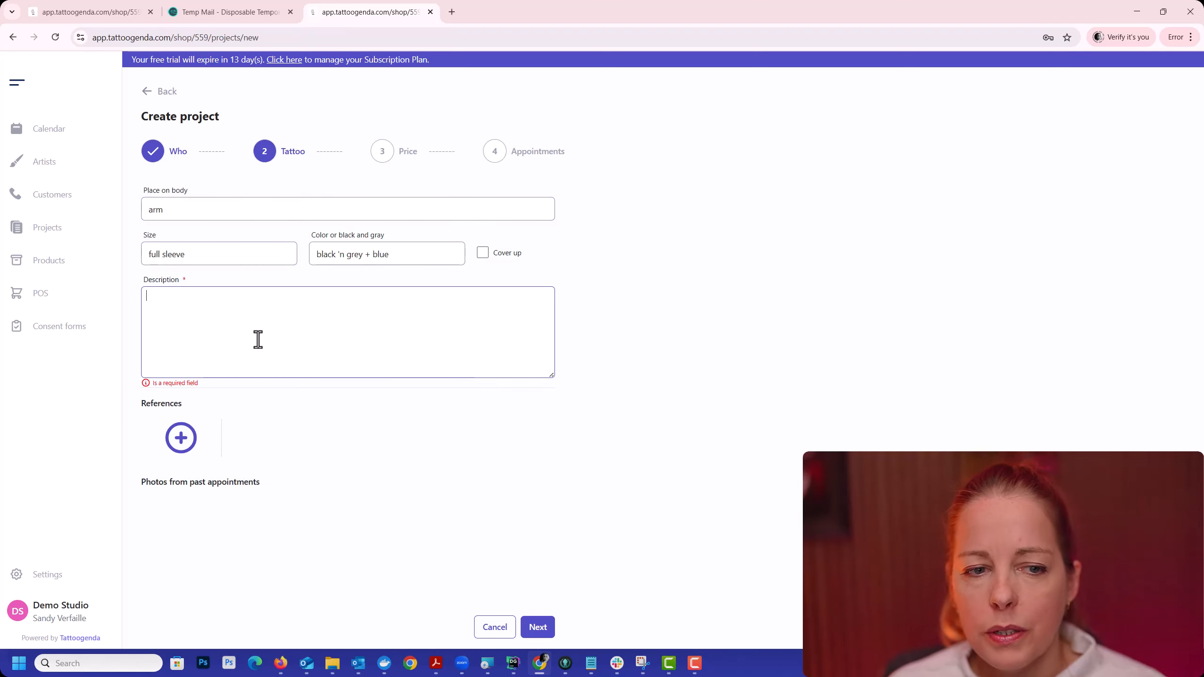
type("huyegrhbet")
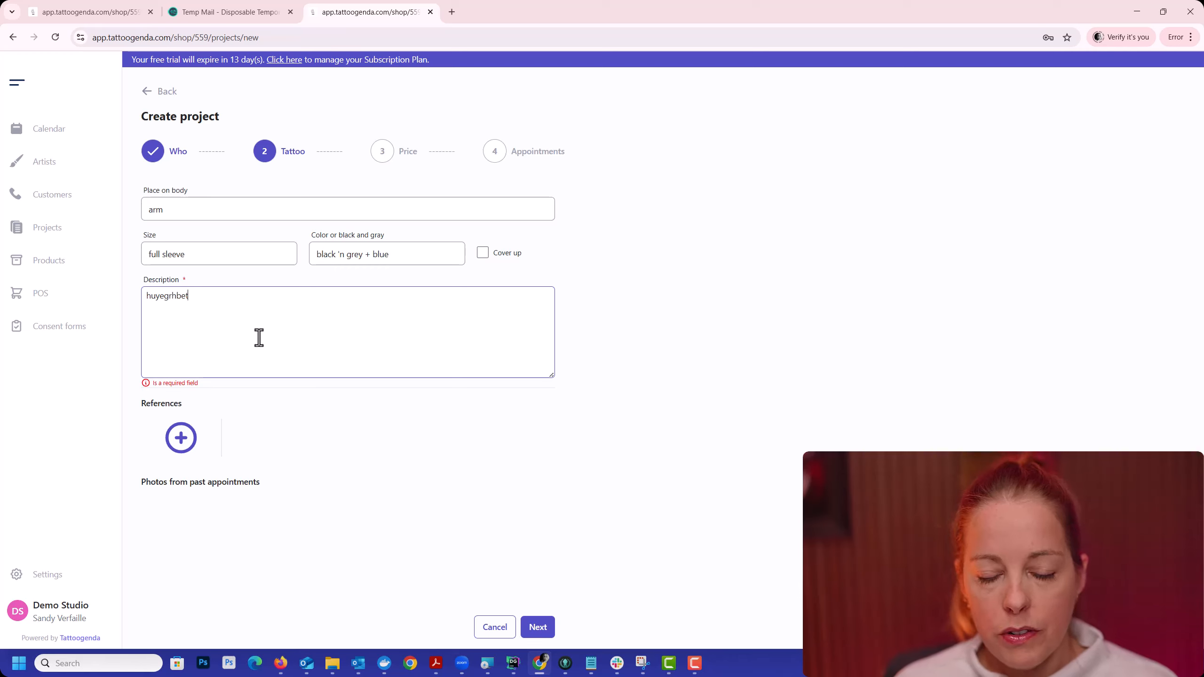
key("Return")
type("µ")
key("Return")
type("erliubv")
key("Return")
type("b jhbrioer")
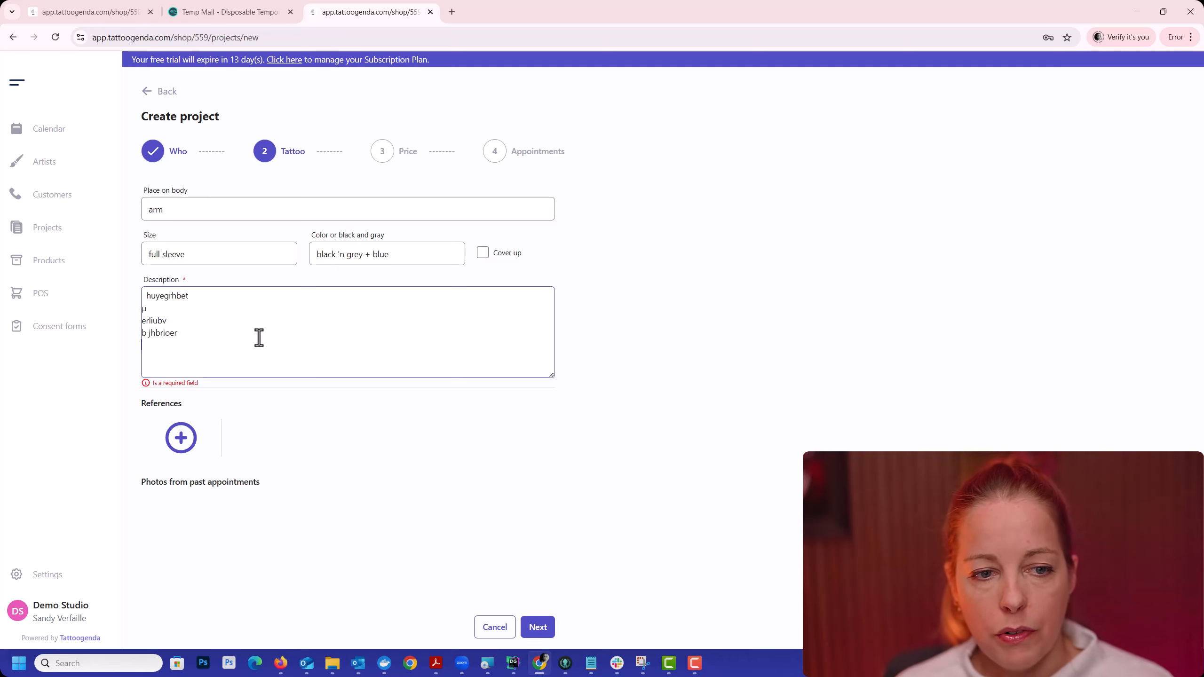
key("Return")
type("gh")
key("Return")
type("h")
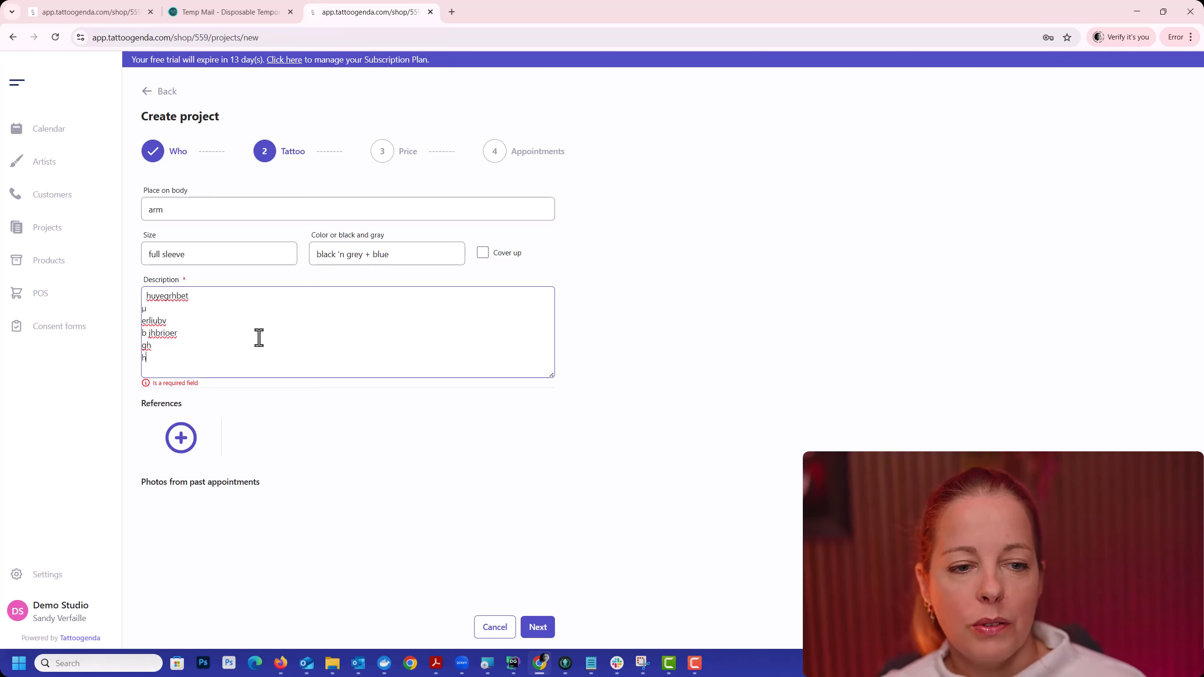
Step: Upload the image DSC04178-2 (Custom).jpg from Downloads as a reference for the tattoo
left_click(182, 438)
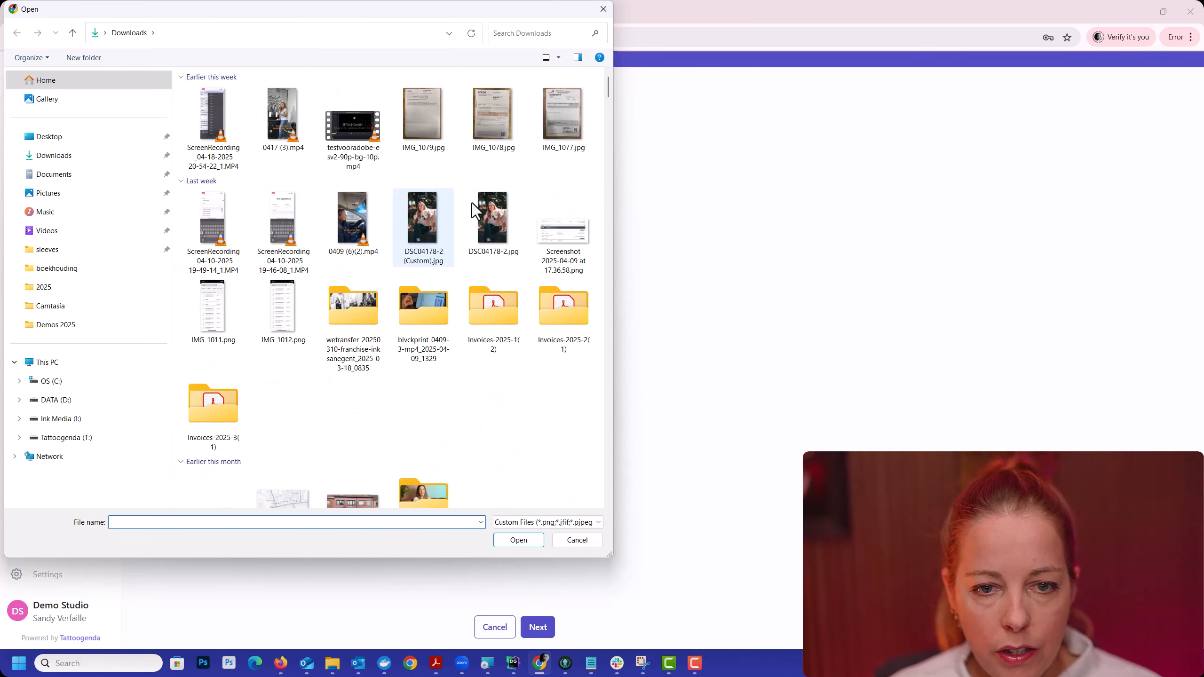
left_click(421, 218)
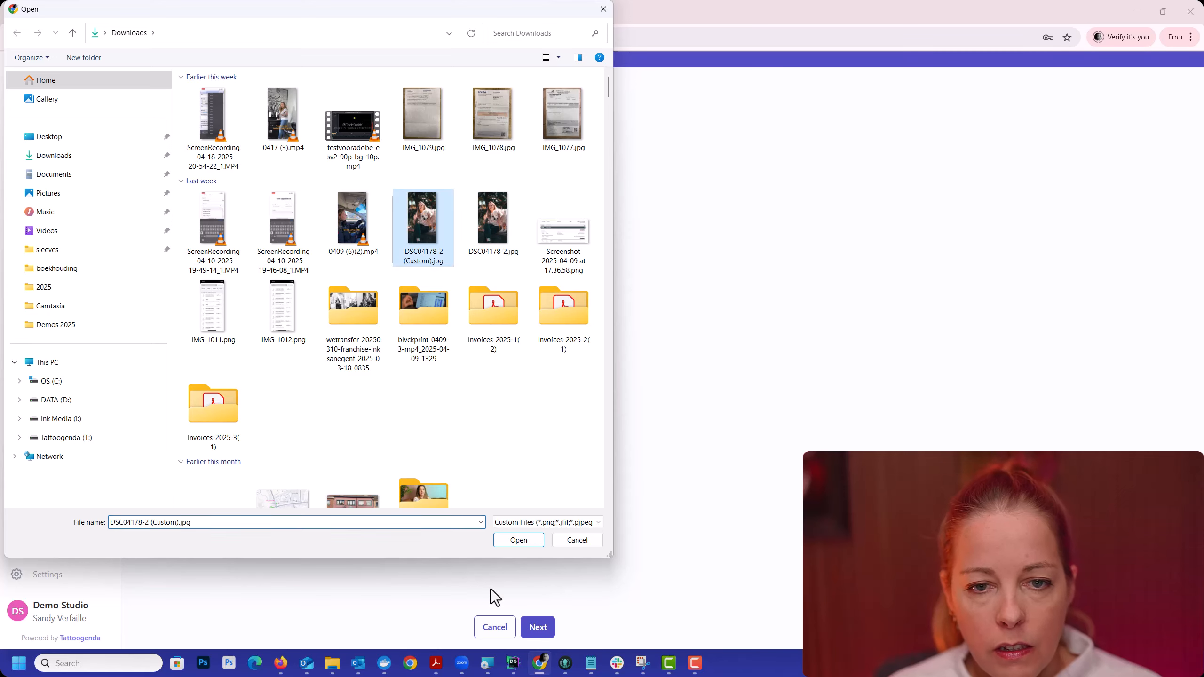
left_click(518, 540)
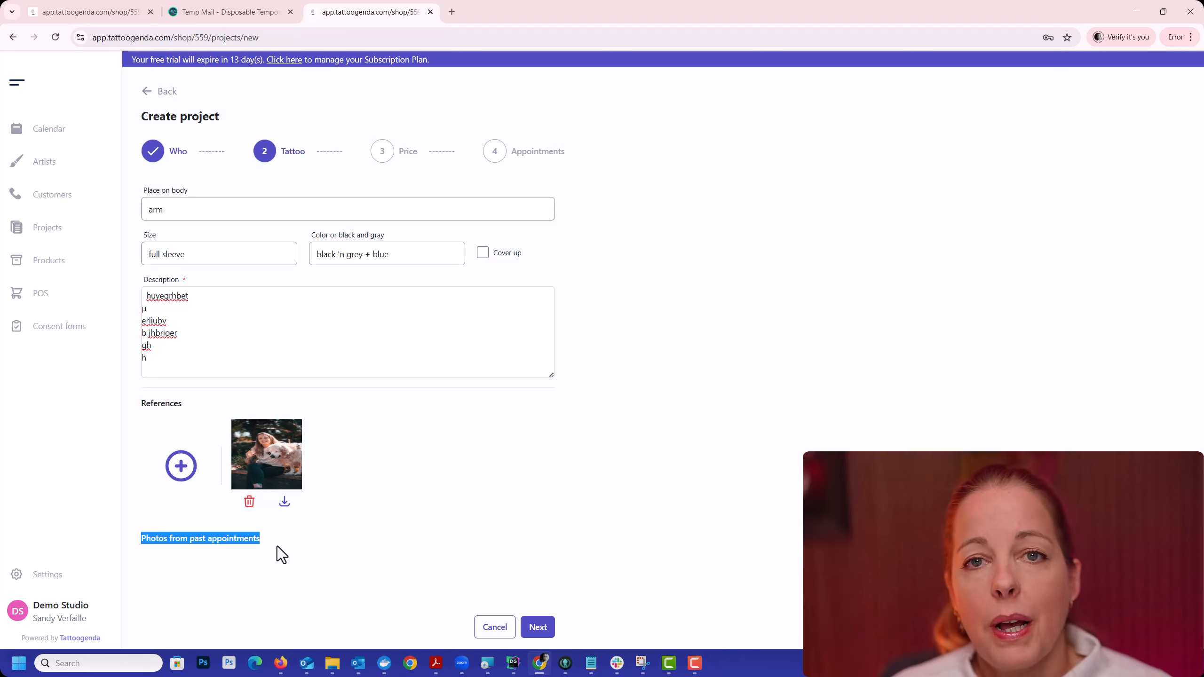
left_click(152, 547)
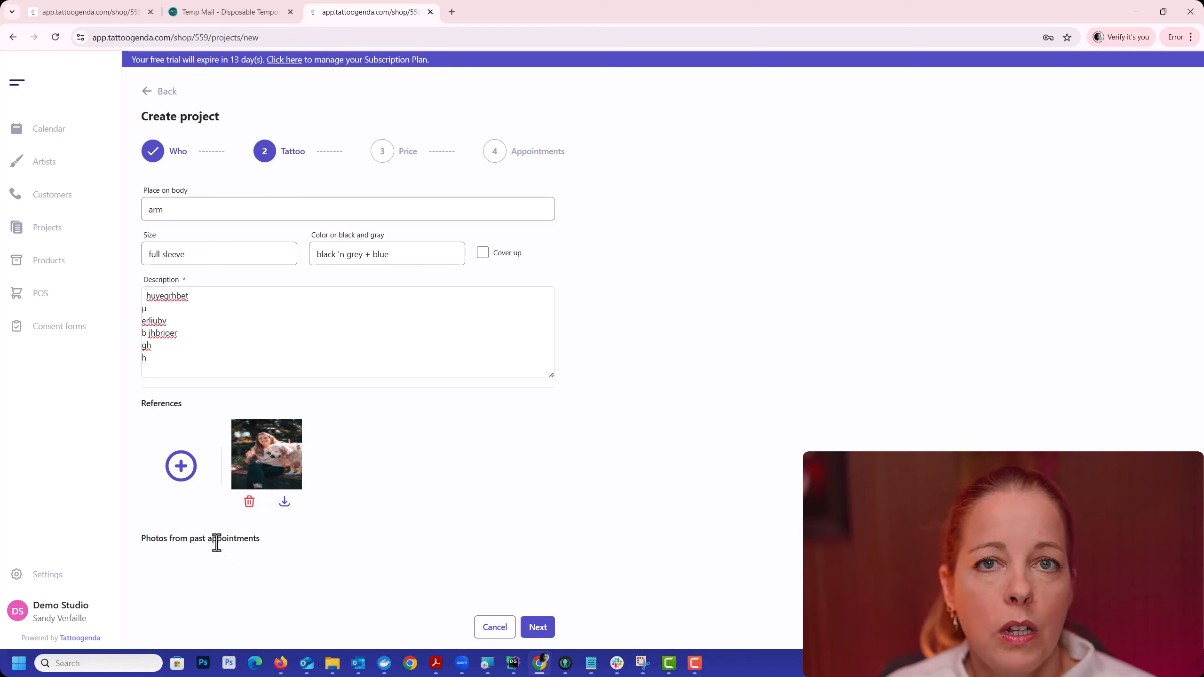
Step: Continue to the project's price stage and dismiss the informative box about artist pricing
left_click(539, 629)
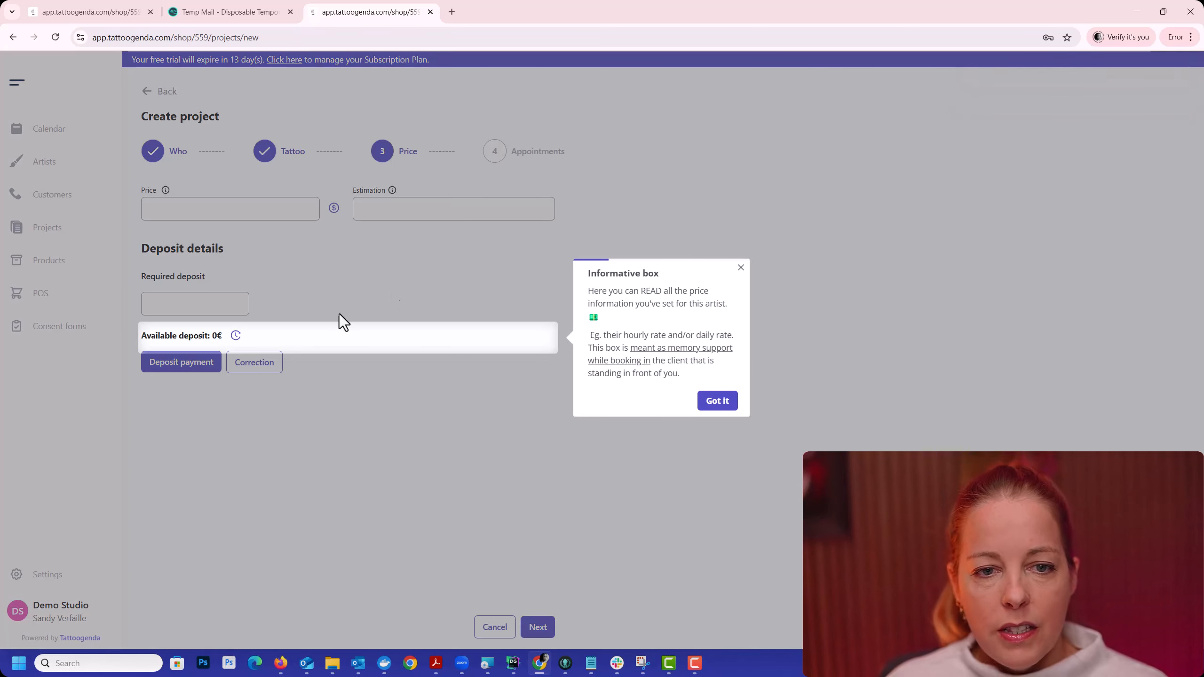
left_click(741, 268)
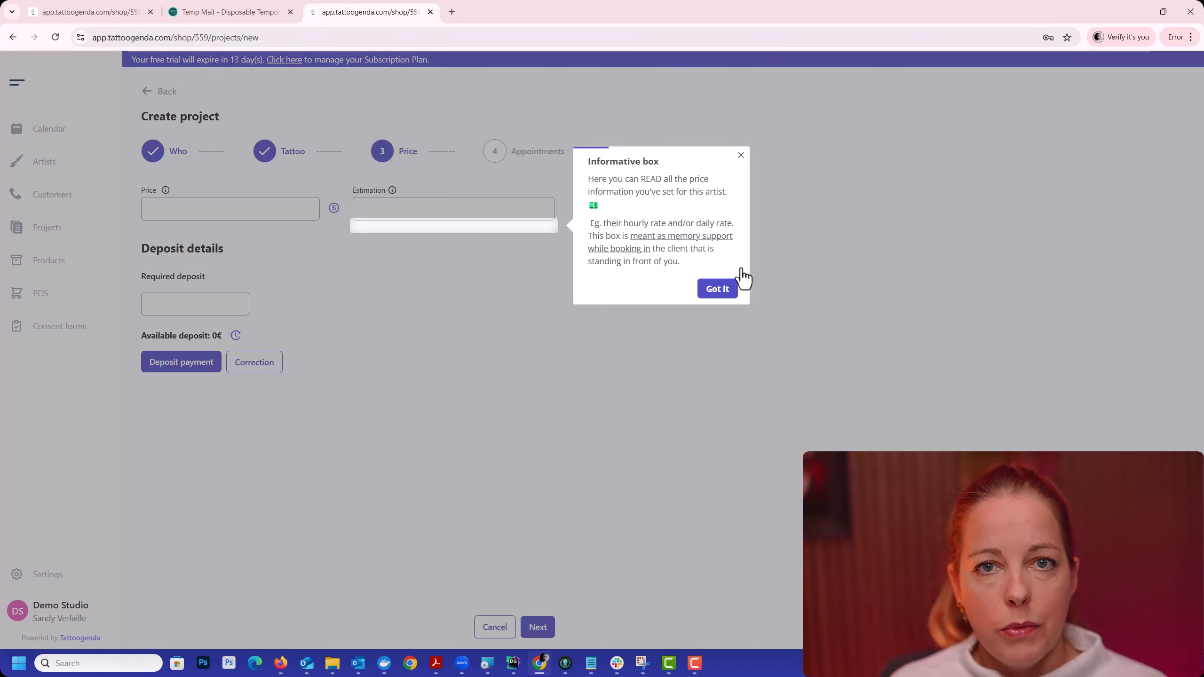
left_click(740, 157)
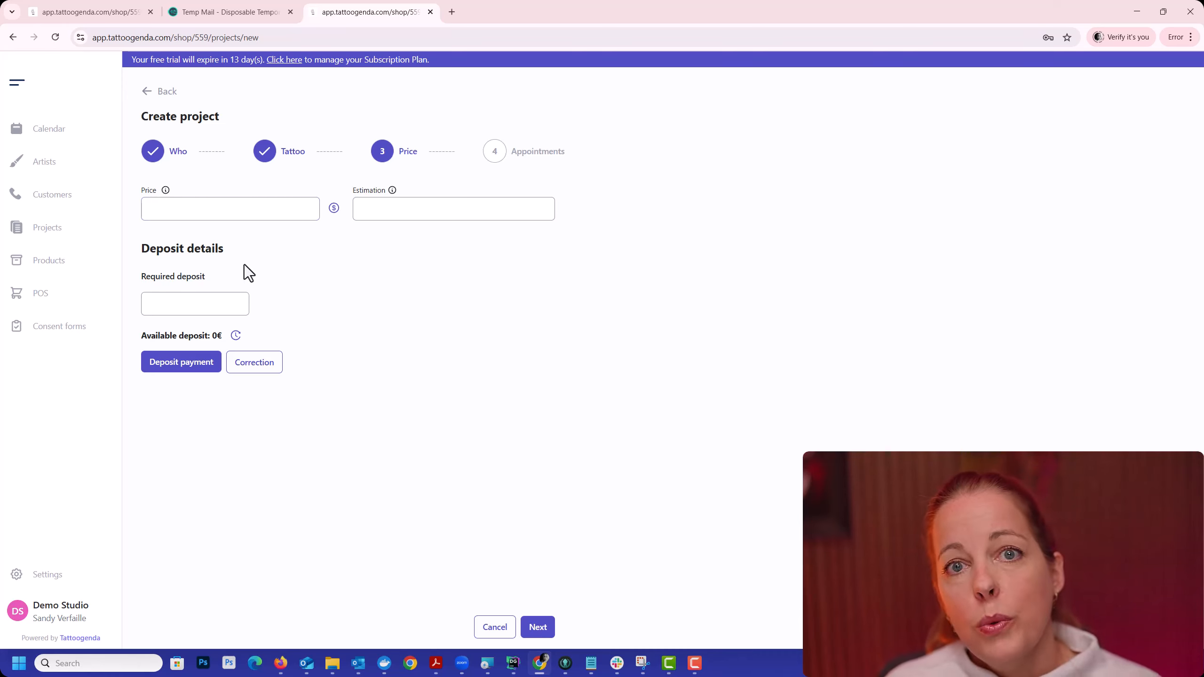
Step: Examine the help note for the price field and the assigned artist's pricing info
left_click(236, 208)
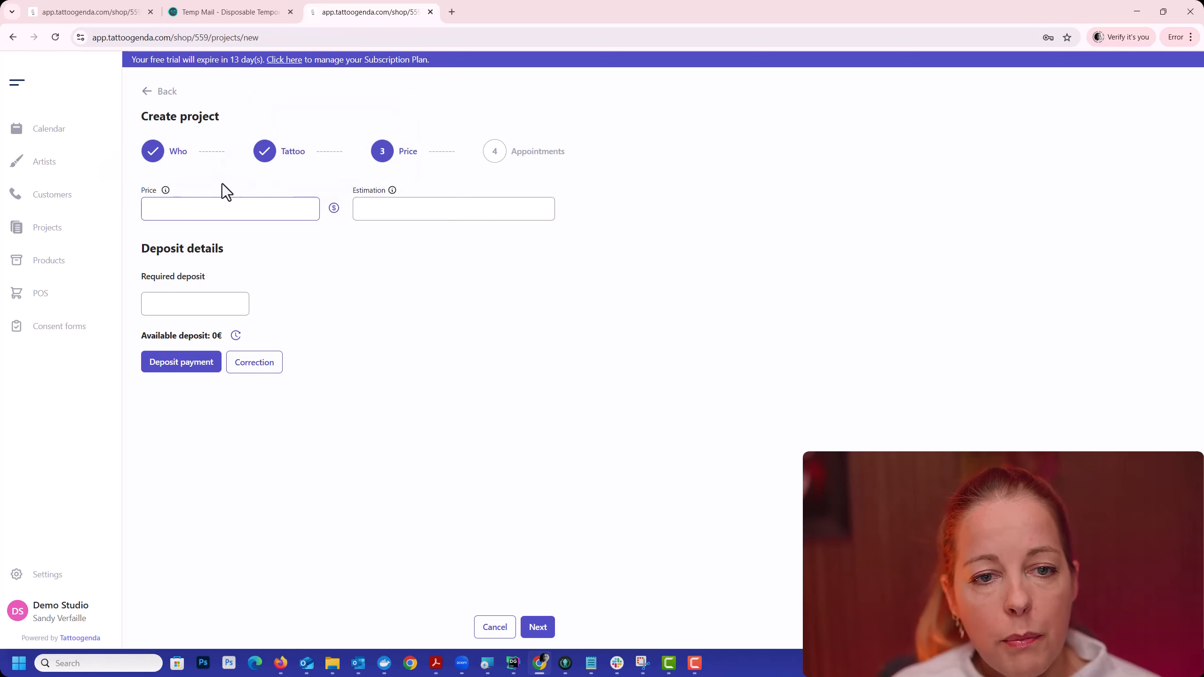
mouse_move(165, 190)
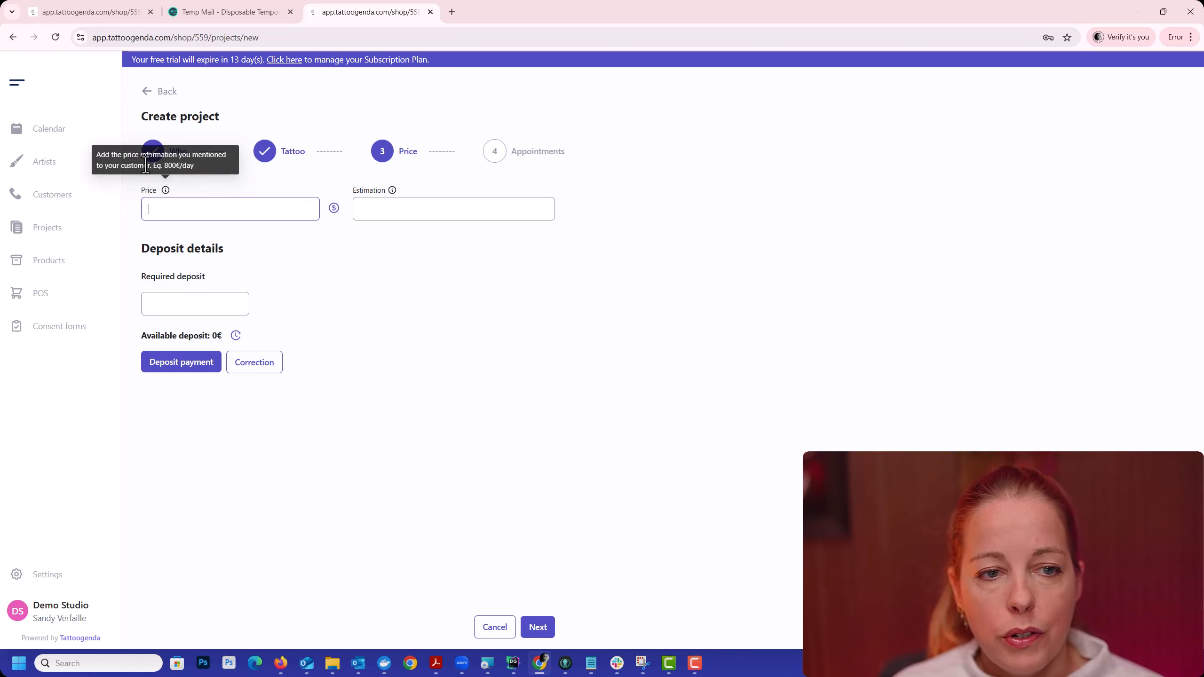
left_click_drag(163, 165, 199, 164)
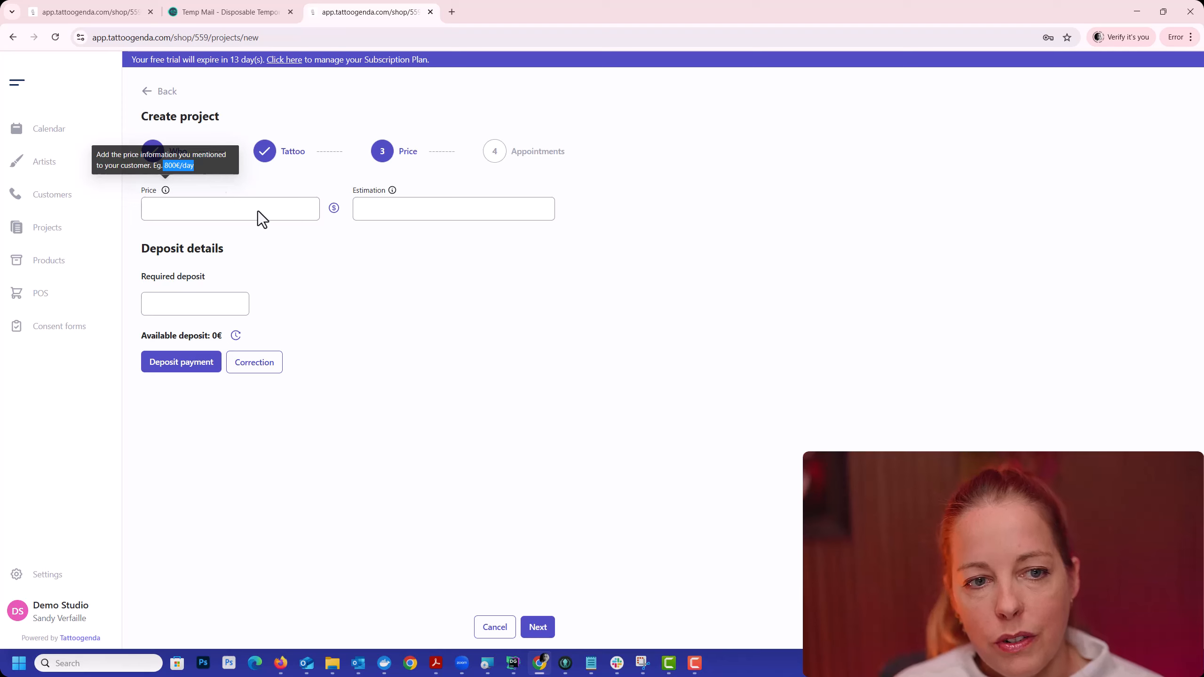
mouse_move(335, 211)
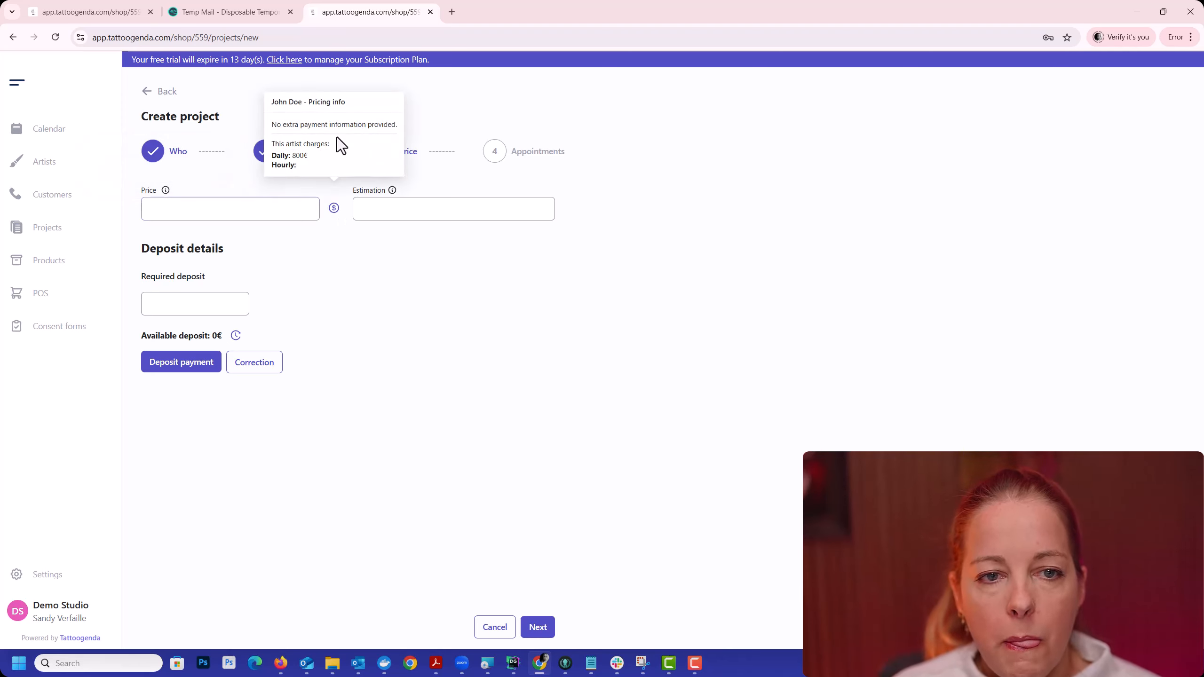
left_click_drag(270, 103, 302, 103)
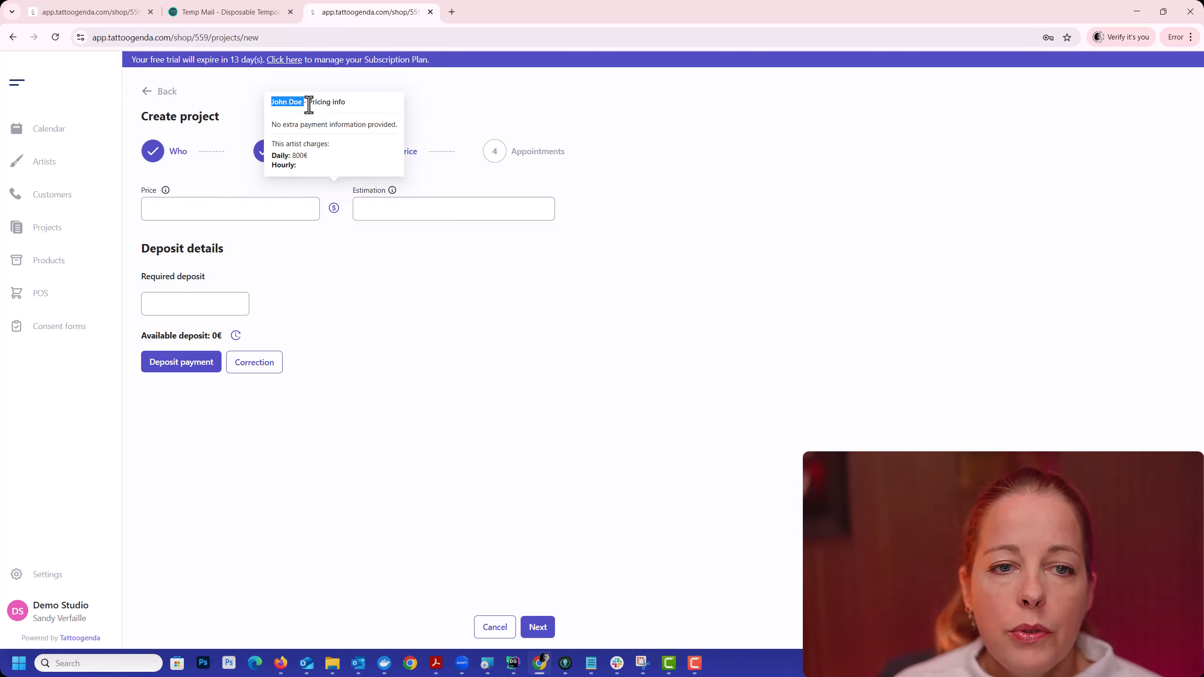
left_click_drag(308, 103, 259, 101)
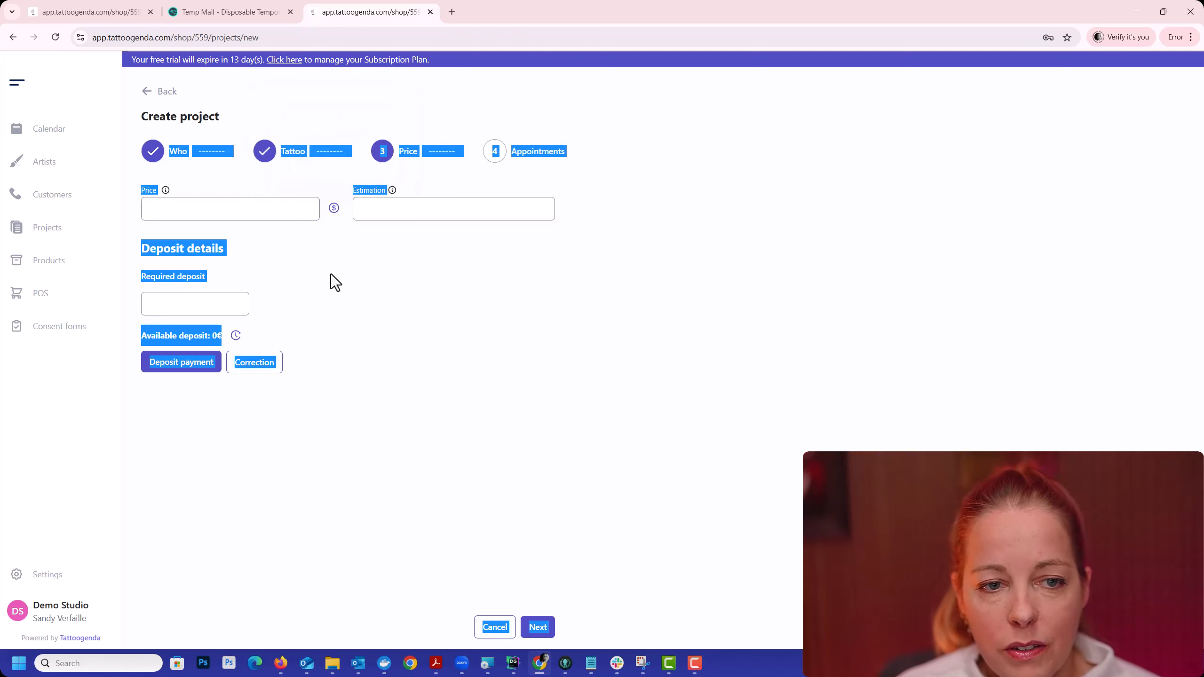
Step: Check the assigned artist's pricing info, and enter a price of 800€/session with an estimation of 7-8 sessions
left_click(334, 209)
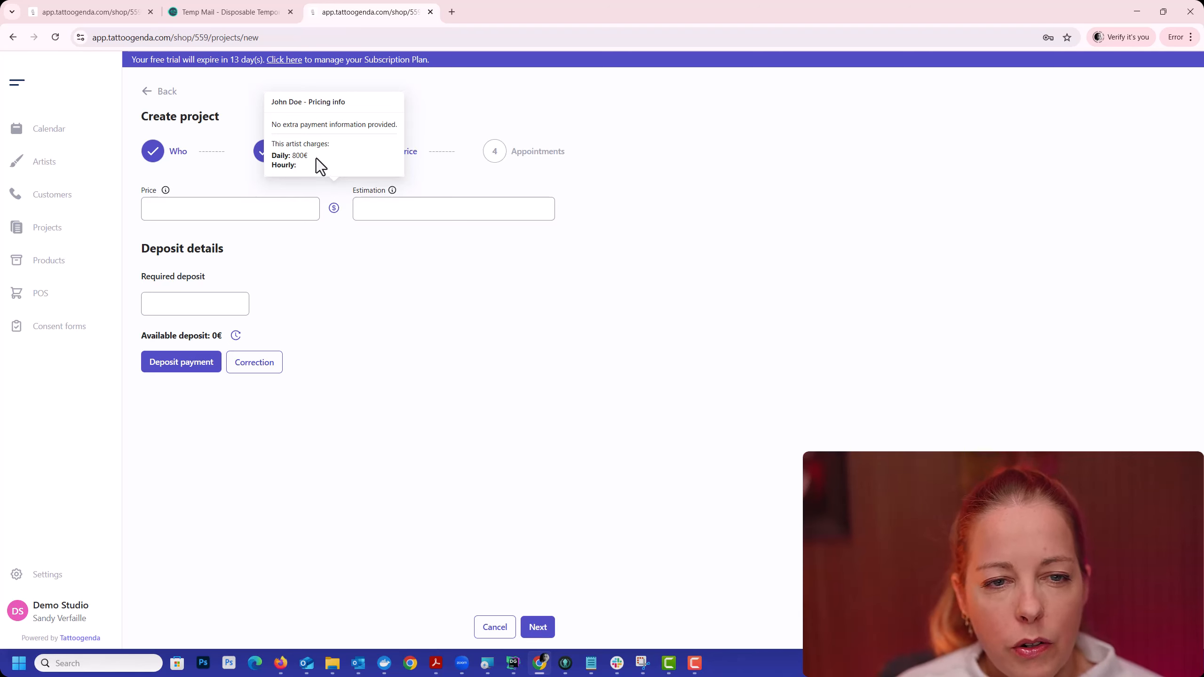
left_click_drag(309, 156, 271, 167)
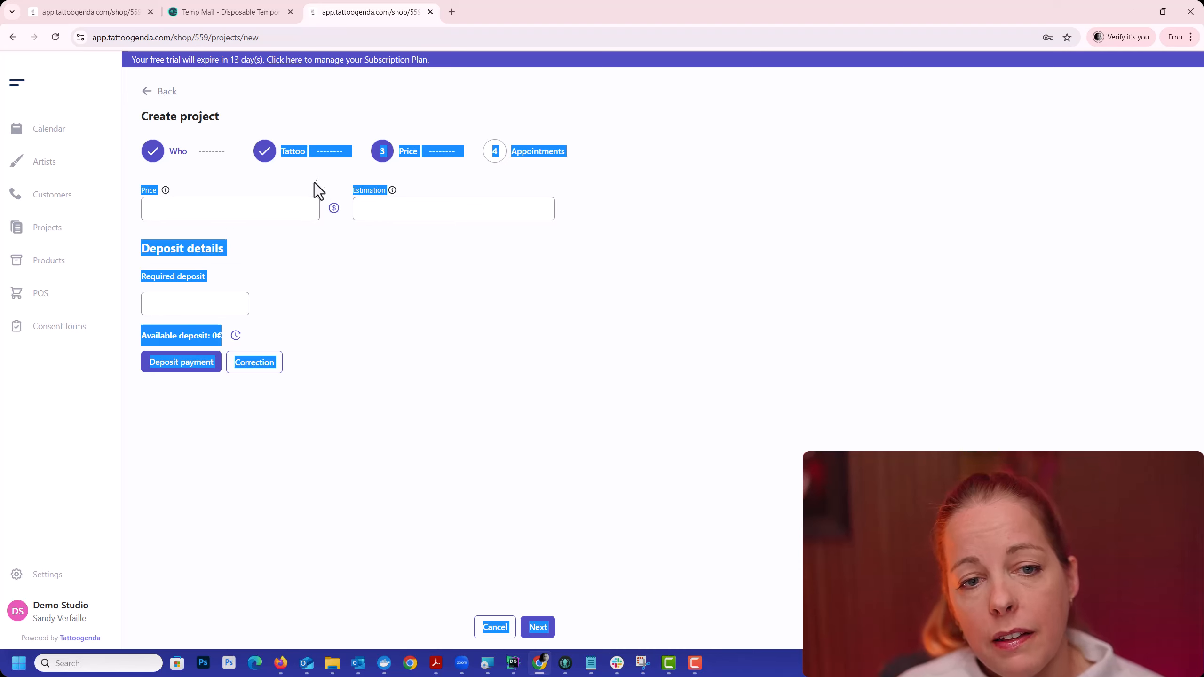
left_click(334, 209)
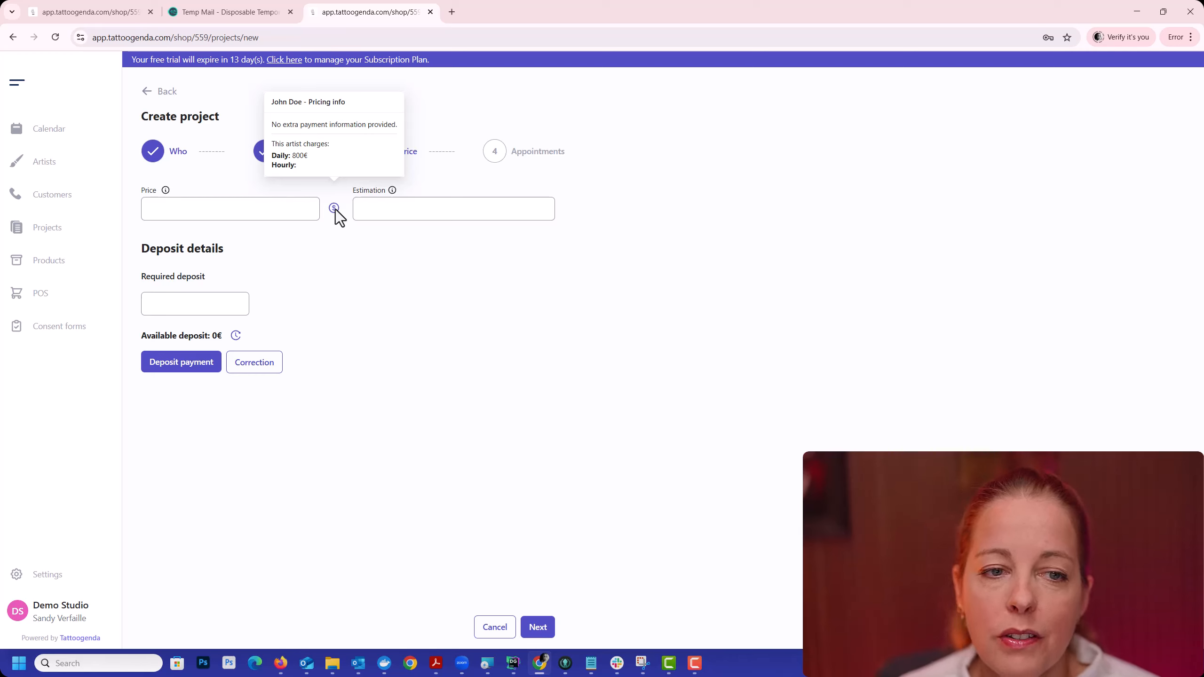
left_click(268, 212)
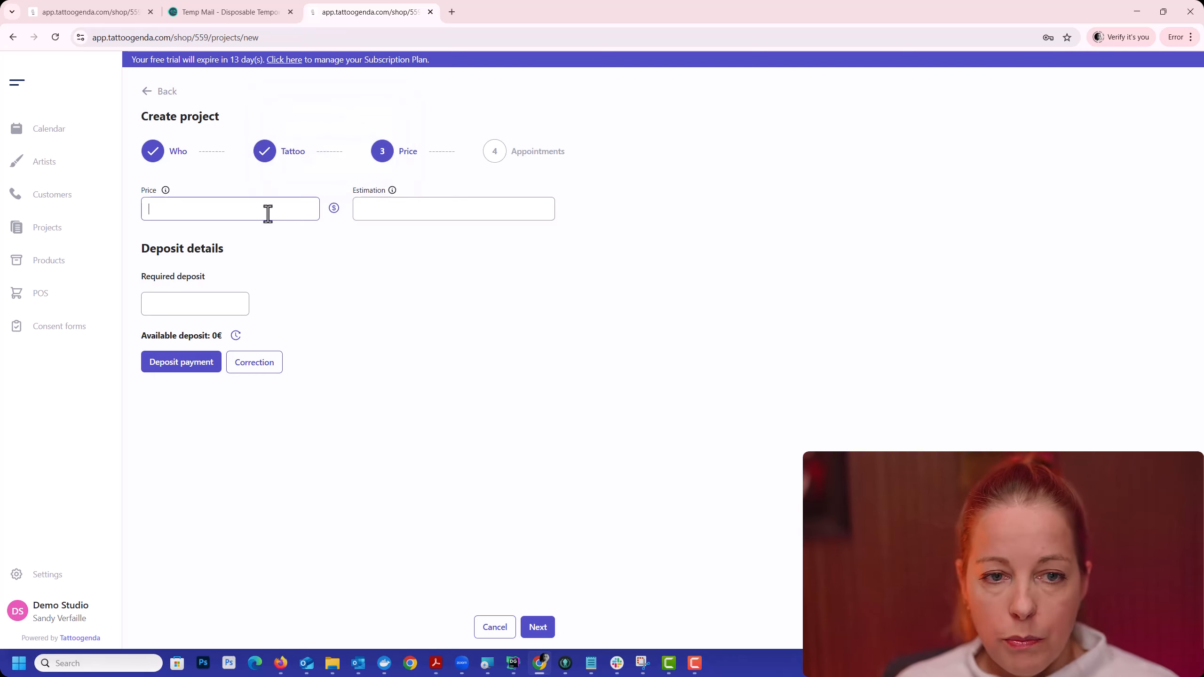
type("800€/")
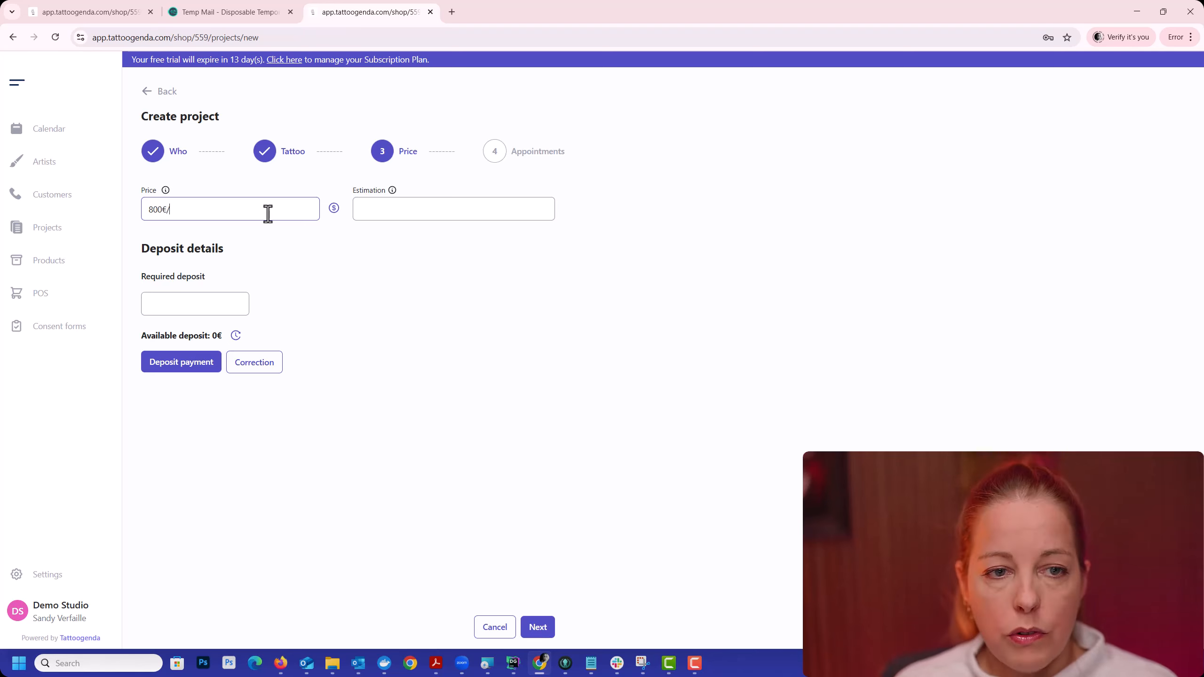
type("session")
key("Tab")
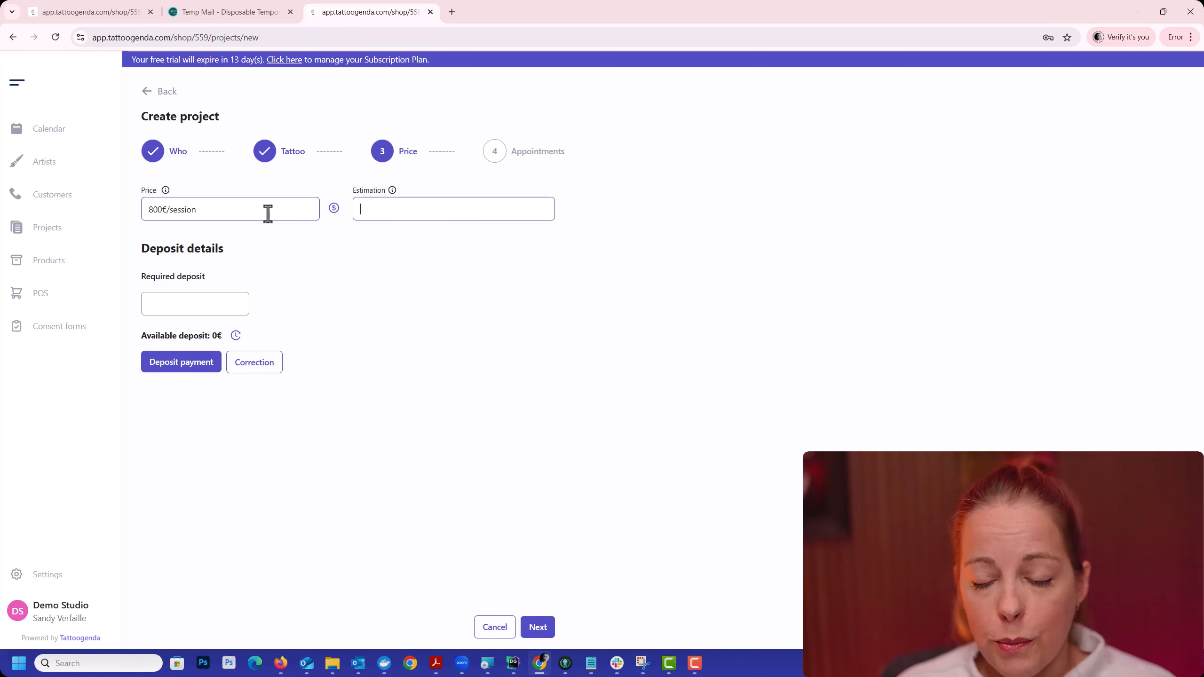
type("7-8 sessions")
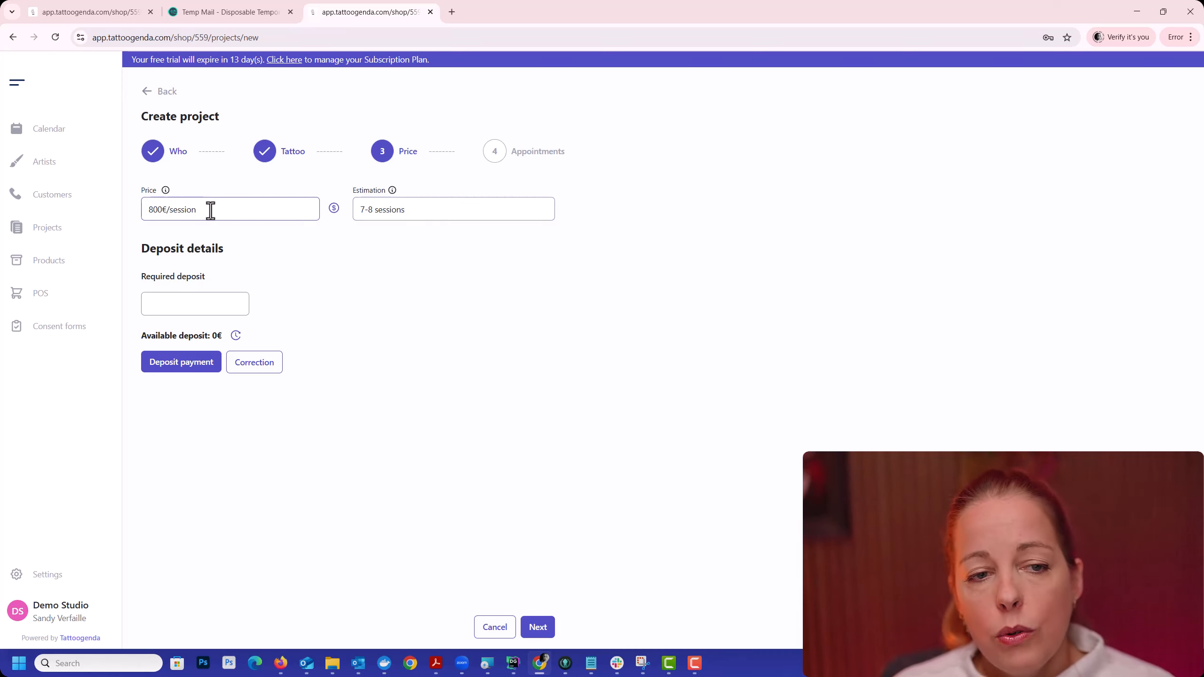
Step: Set the price to 150€/h and the estimation to 5-6hours
left_click_drag(210, 211, 70, 213)
type("150€/h")
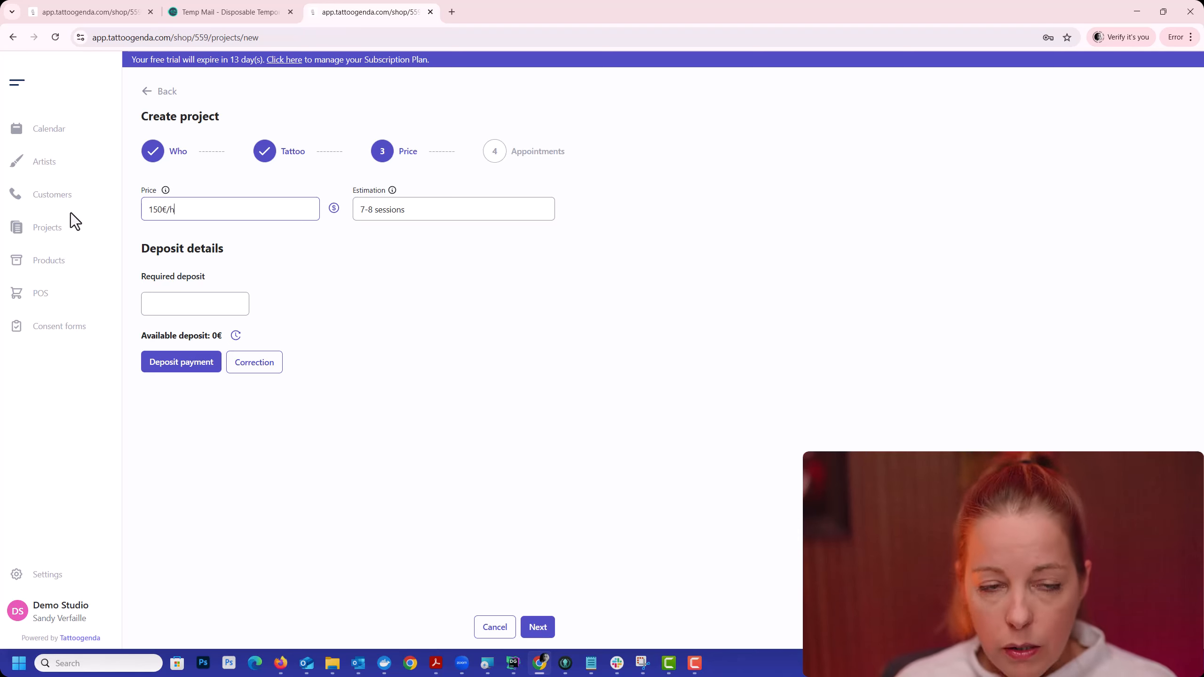
key("Tab")
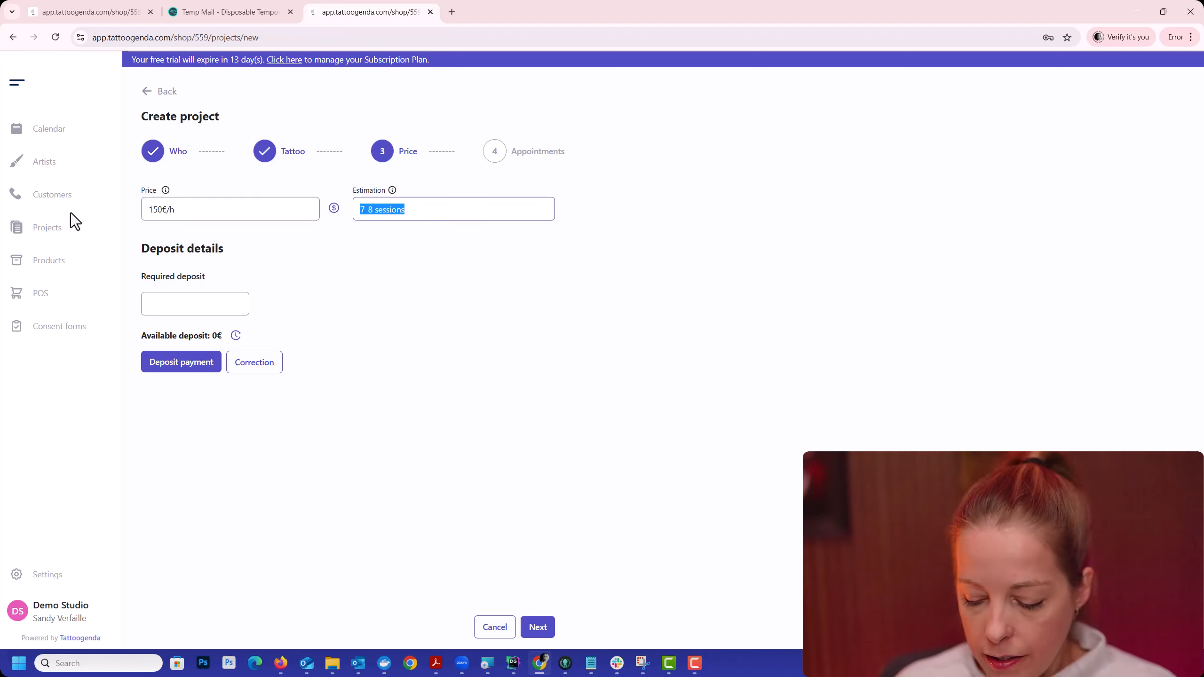
type("5-6hou")
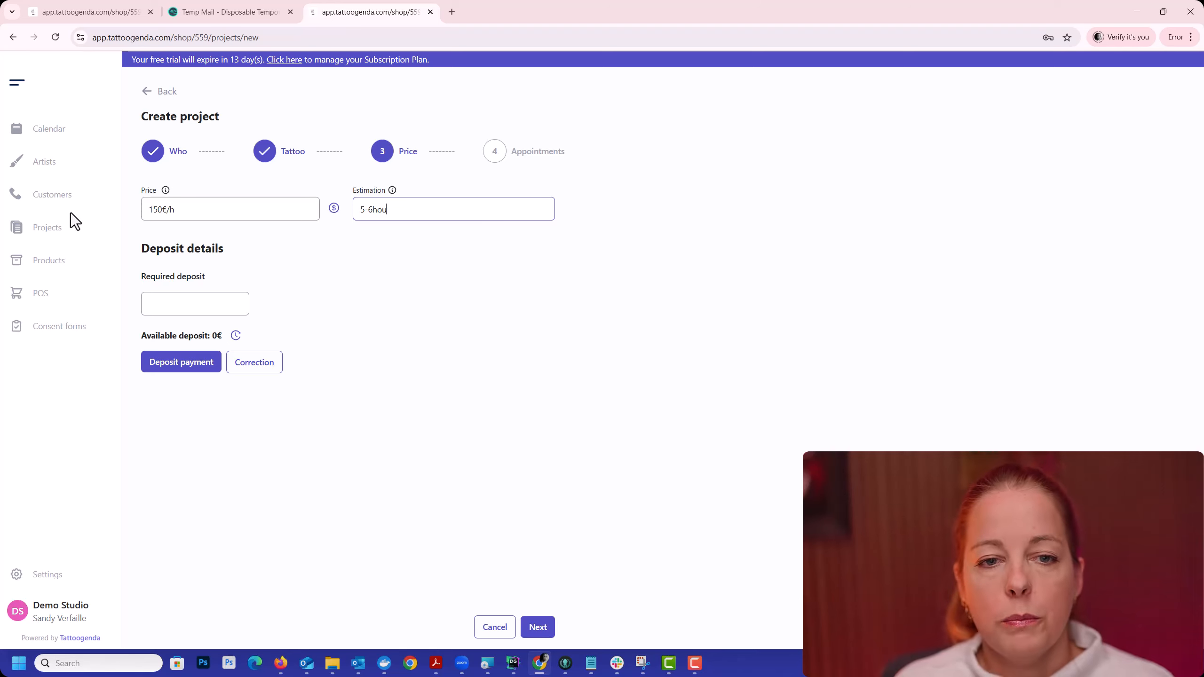
type("rs")
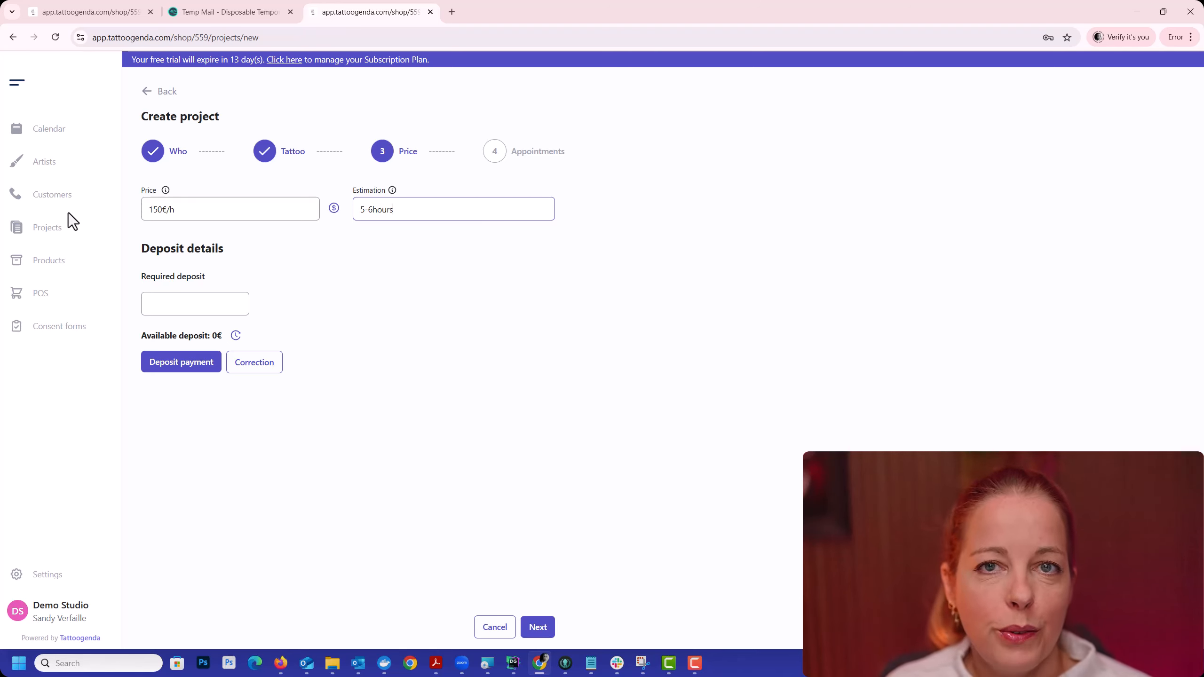
Step: Set the project's required deposit to 150
left_click_drag(141, 248, 297, 286)
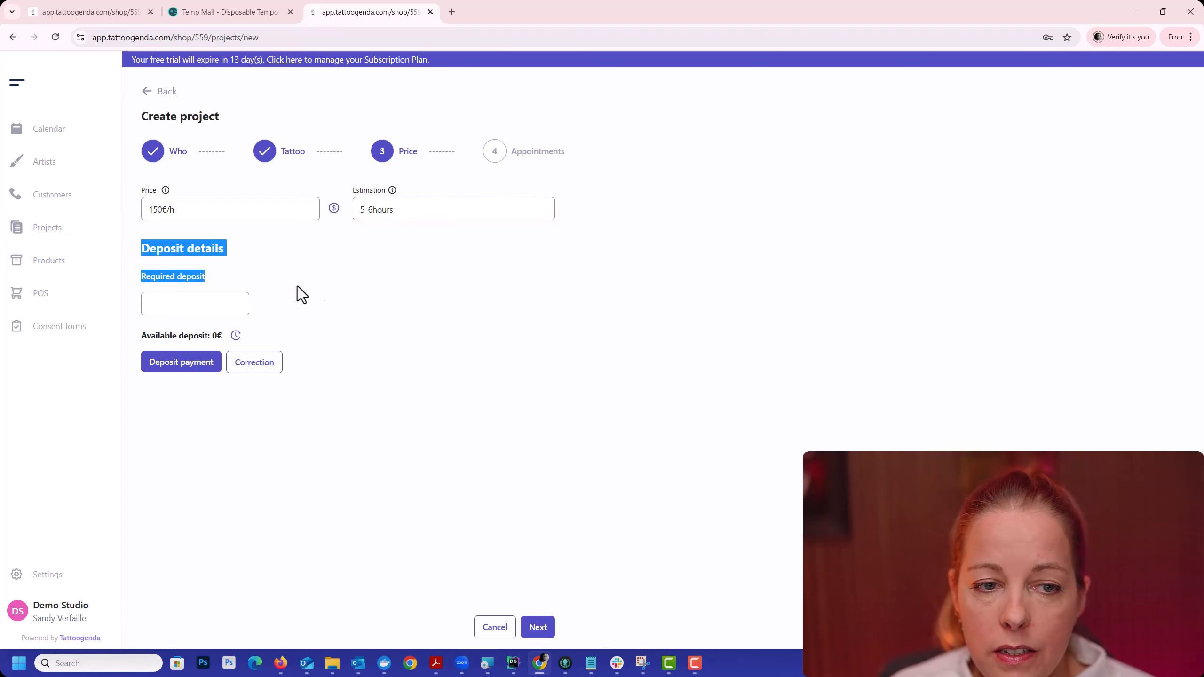
left_click(245, 304)
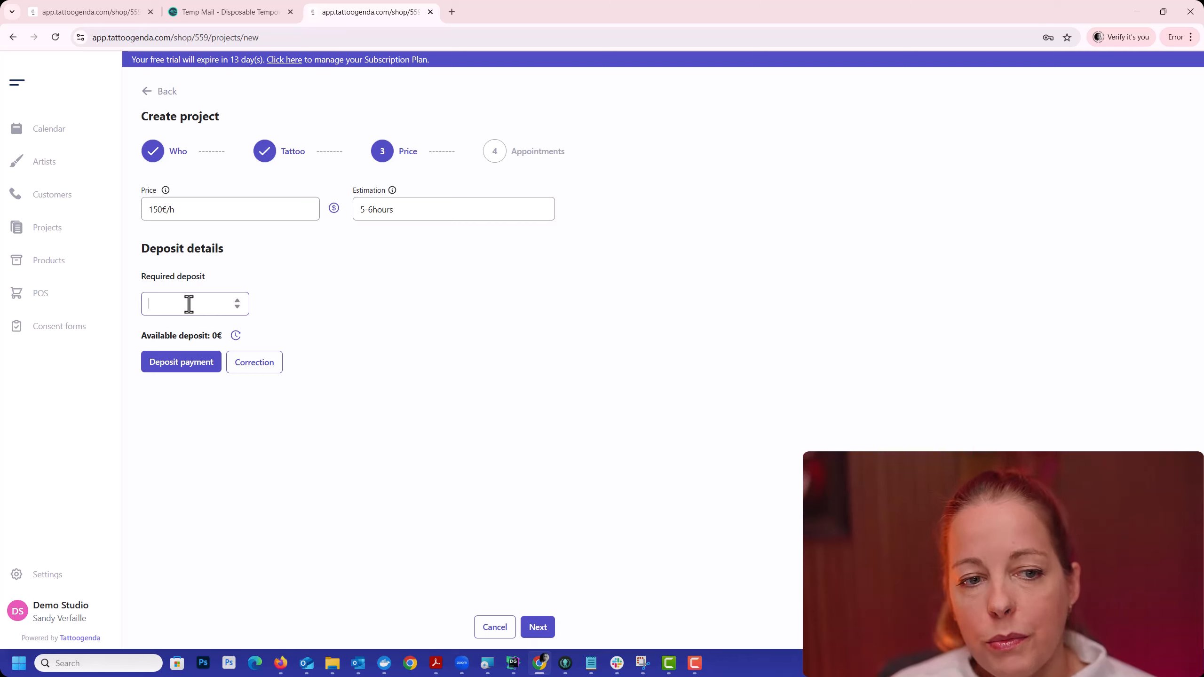
left_click_drag(212, 276, 126, 280)
left_click(156, 304)
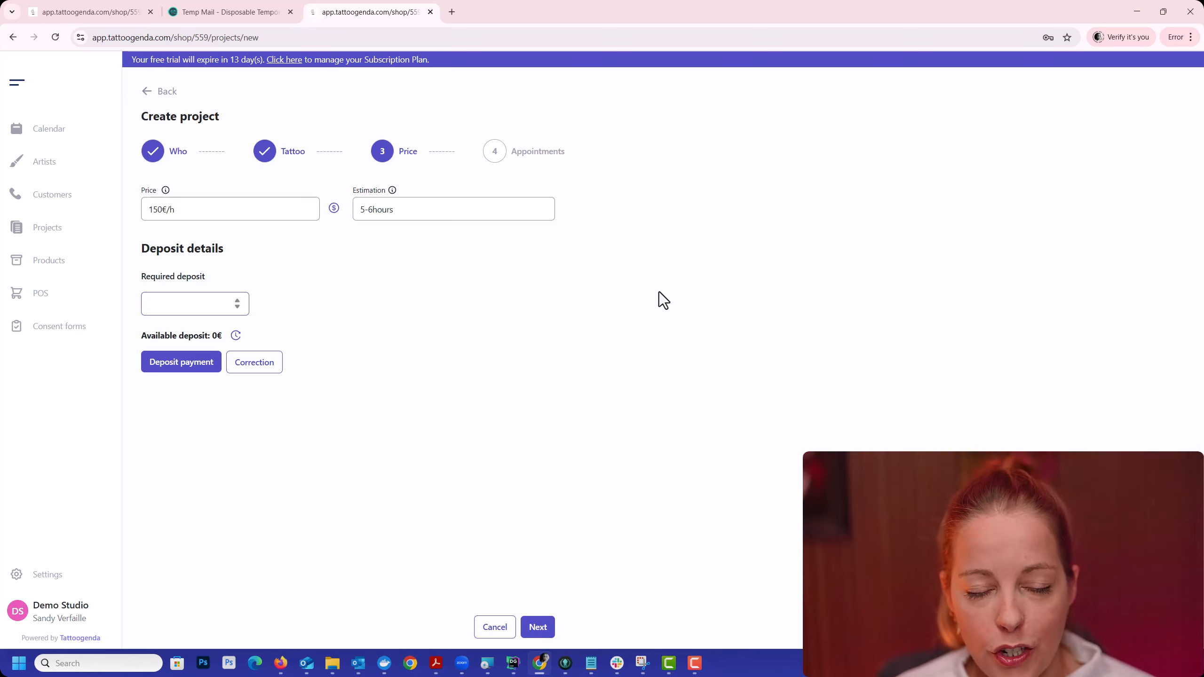
type("150")
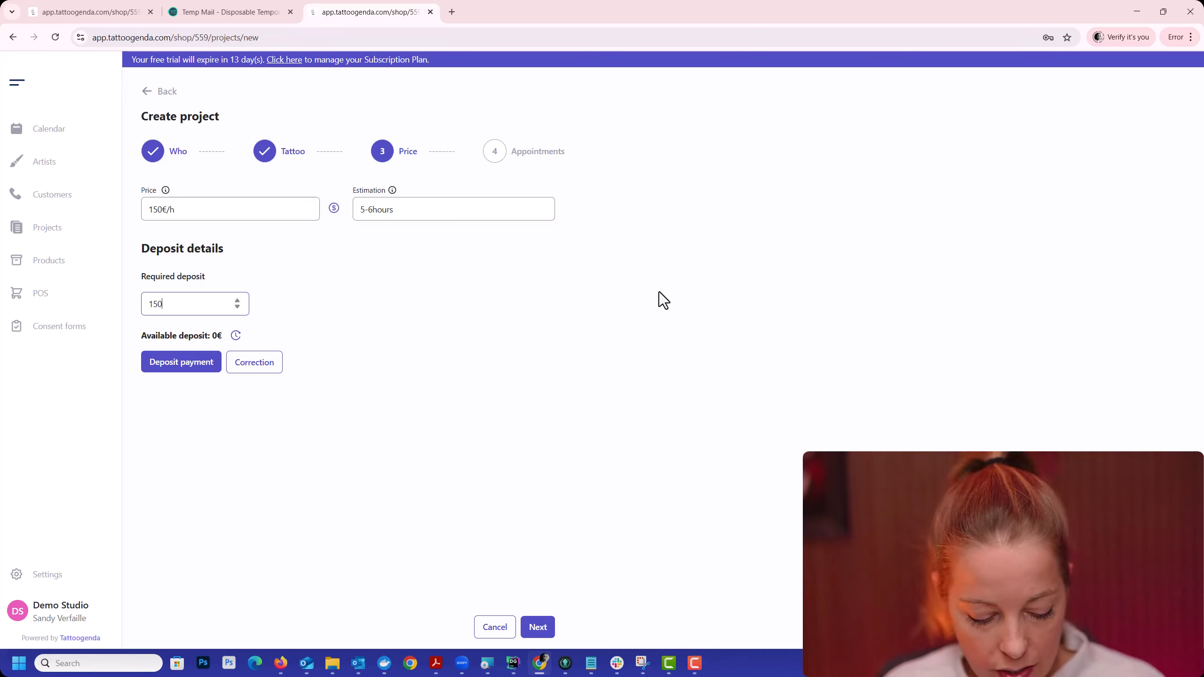
left_click(658, 292)
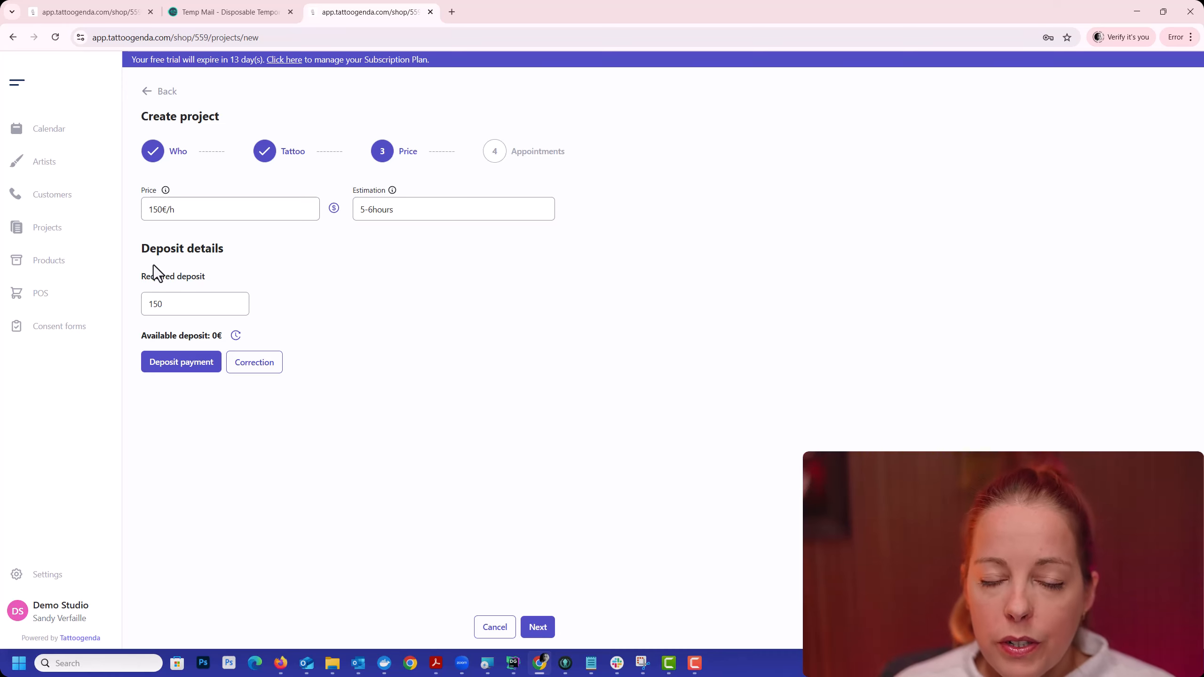
Step: Examine the available deposit and its history, and continue to the project's appointments stage
left_click_drag(140, 339, 233, 336)
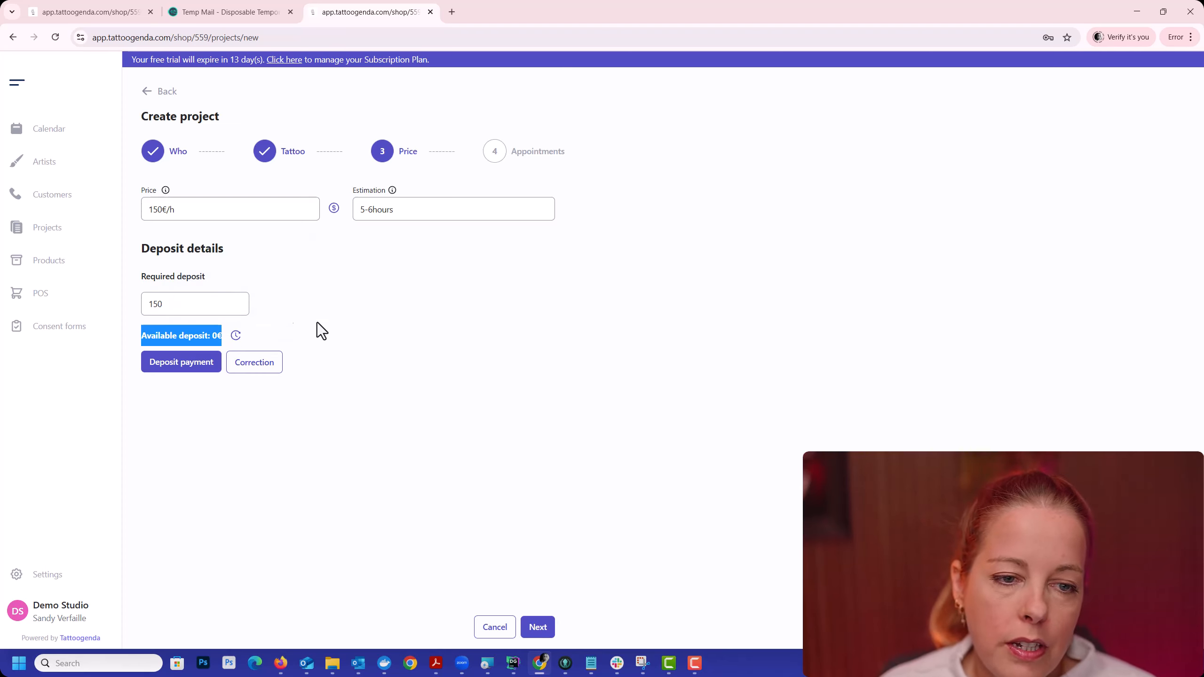
left_click(237, 337)
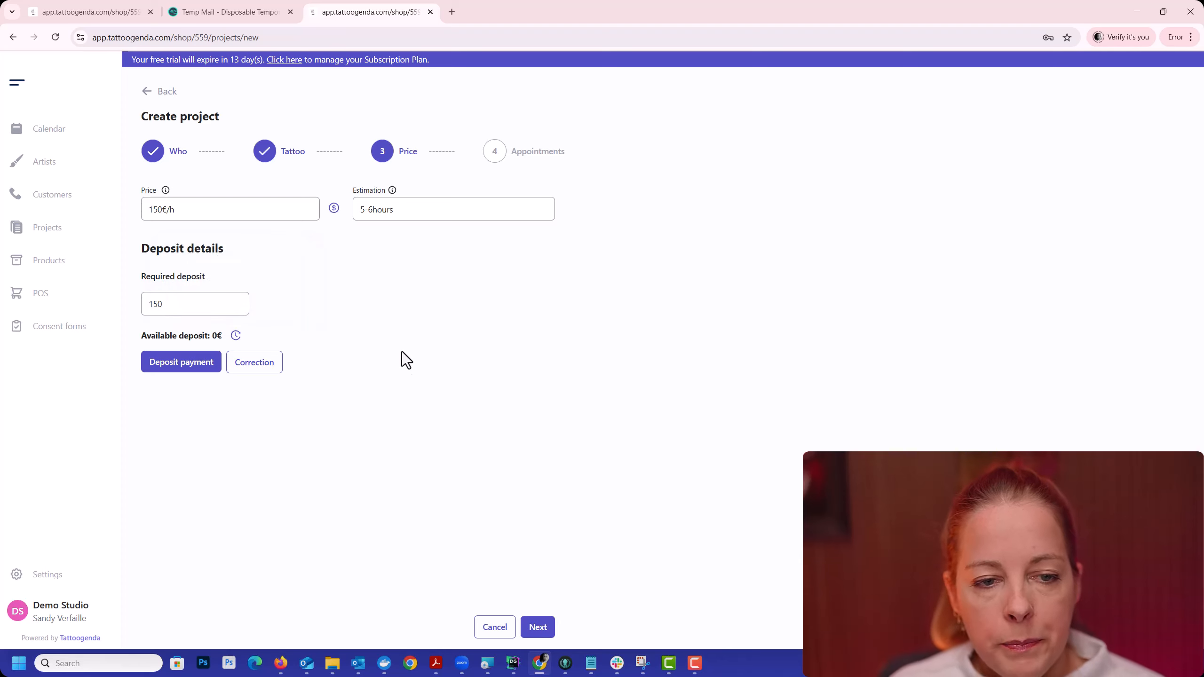
left_click_drag(227, 304, 108, 304)
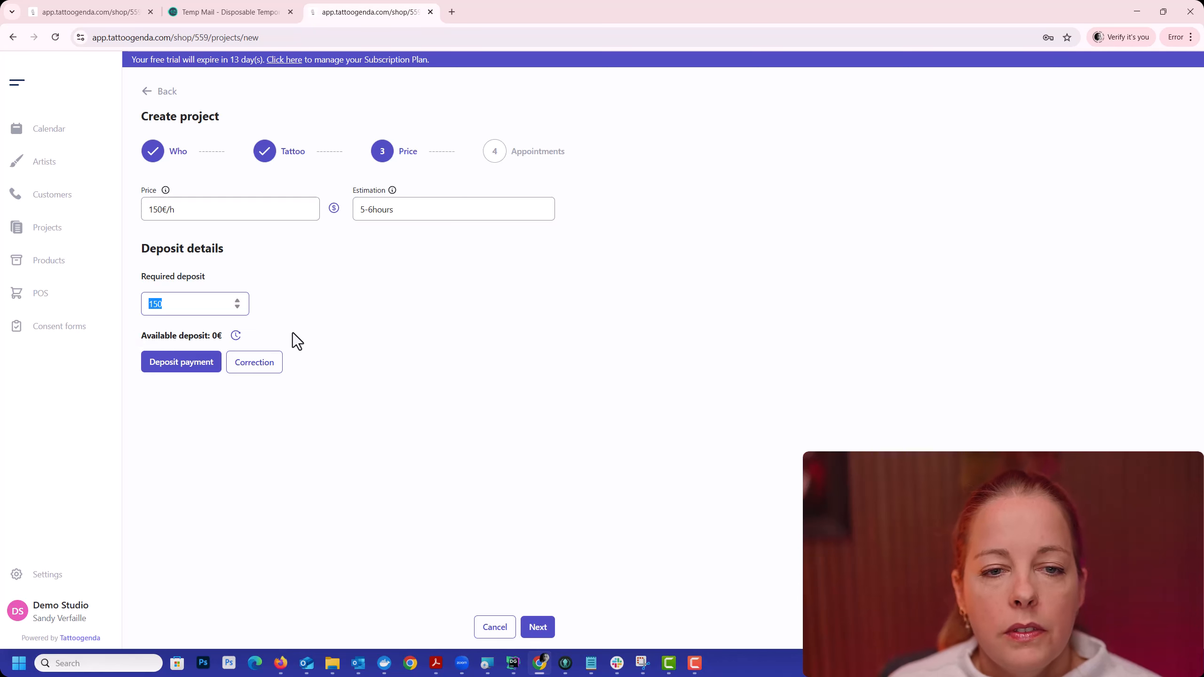
left_click(540, 630)
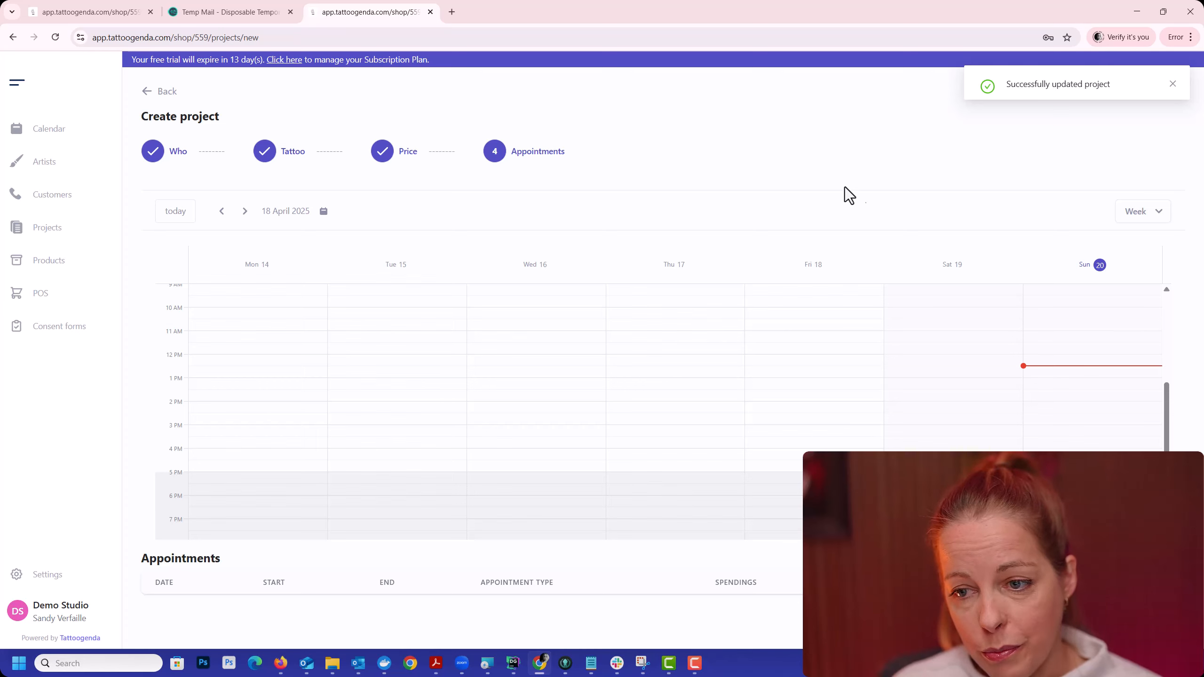
Step: Schedule and save tattoo appointments on 23-04-2025 from 10:45 to 15:00 and on 27-04-2025 from 09:45 to 13:15
left_click(244, 212)
left_click_drag(542, 328, 553, 433)
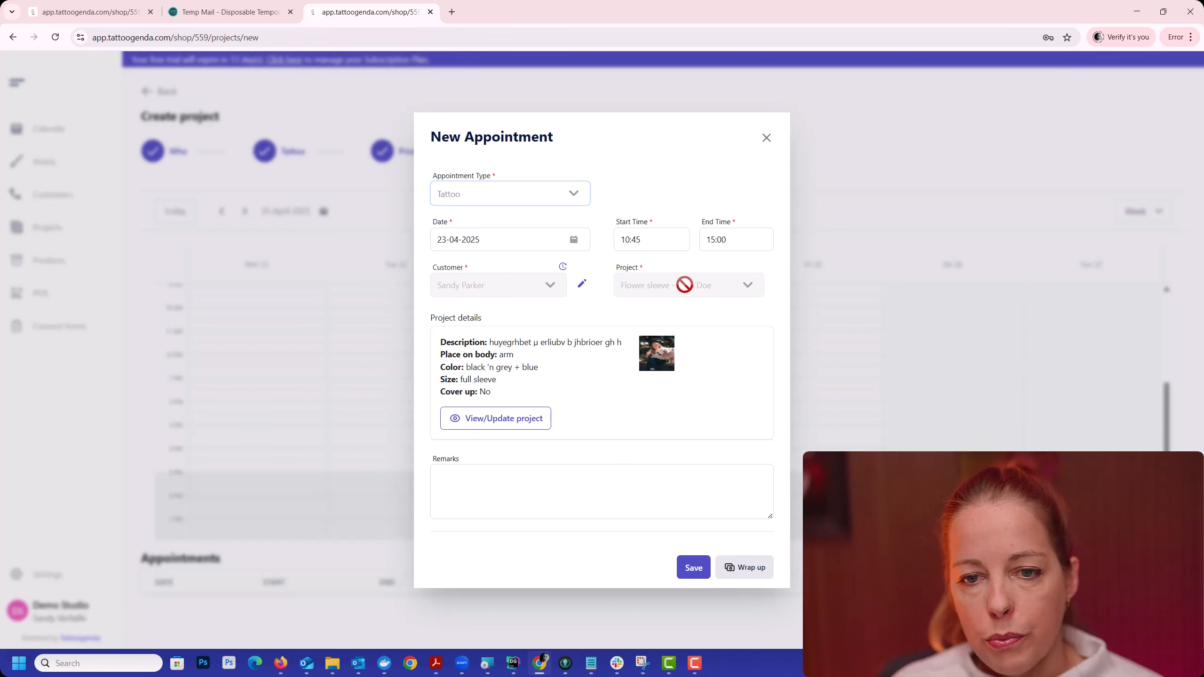
left_click(692, 571)
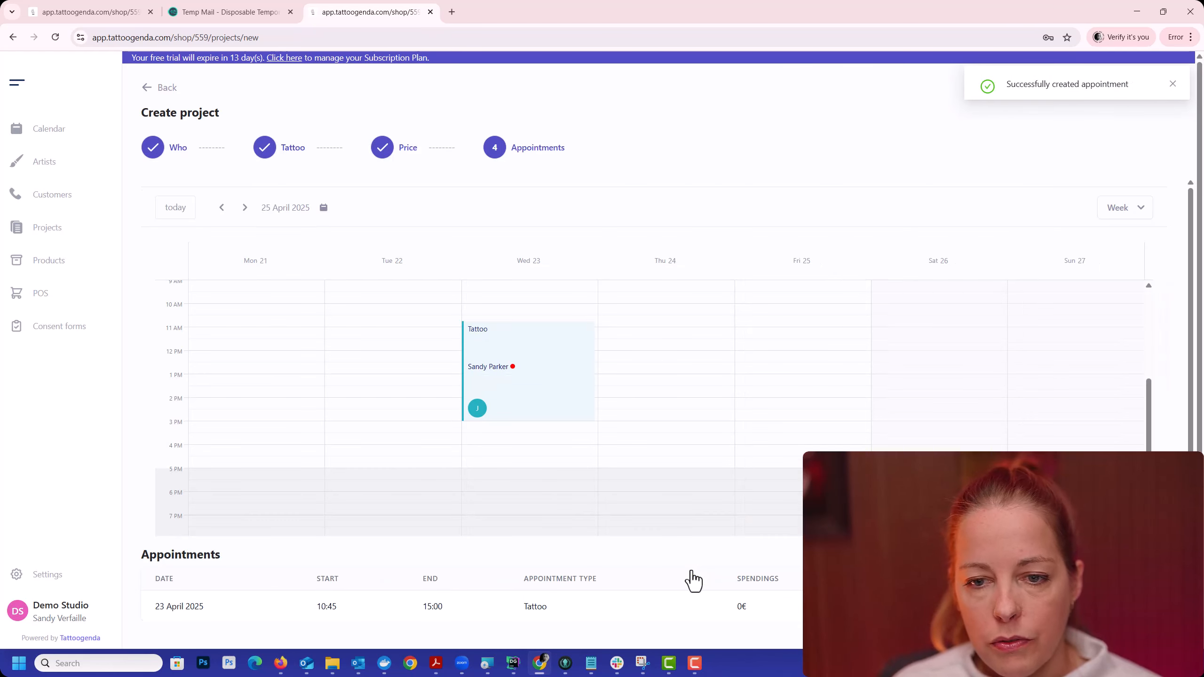
left_click_drag(1065, 303, 1064, 382)
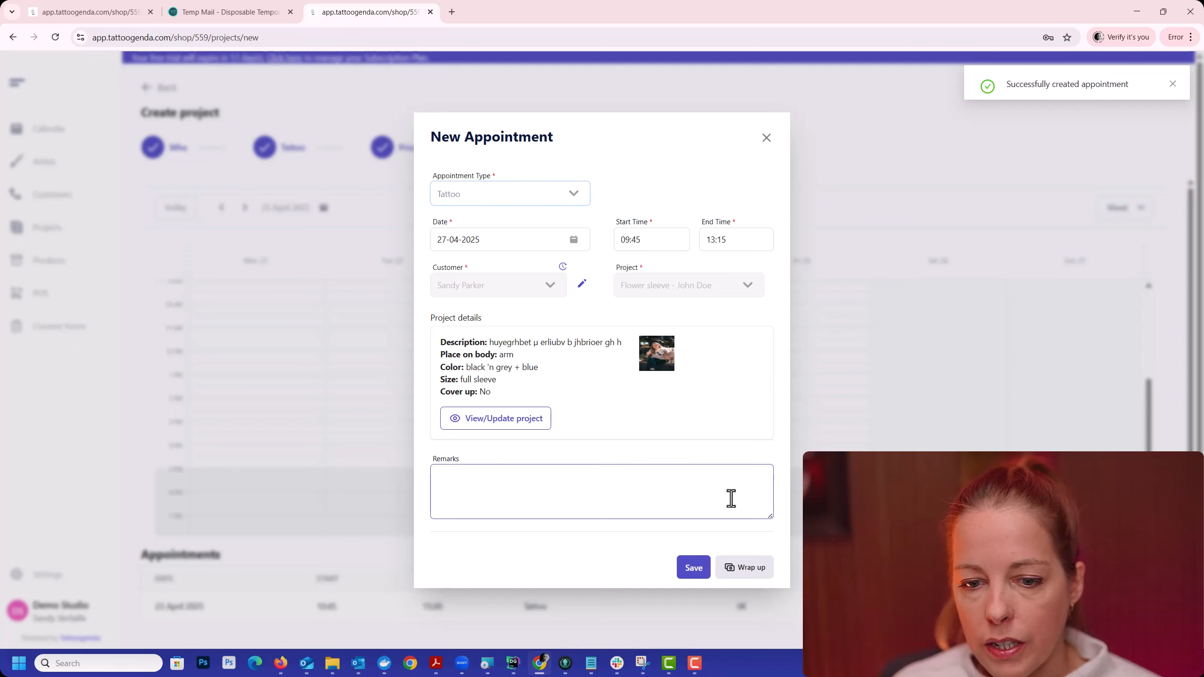
left_click(697, 571)
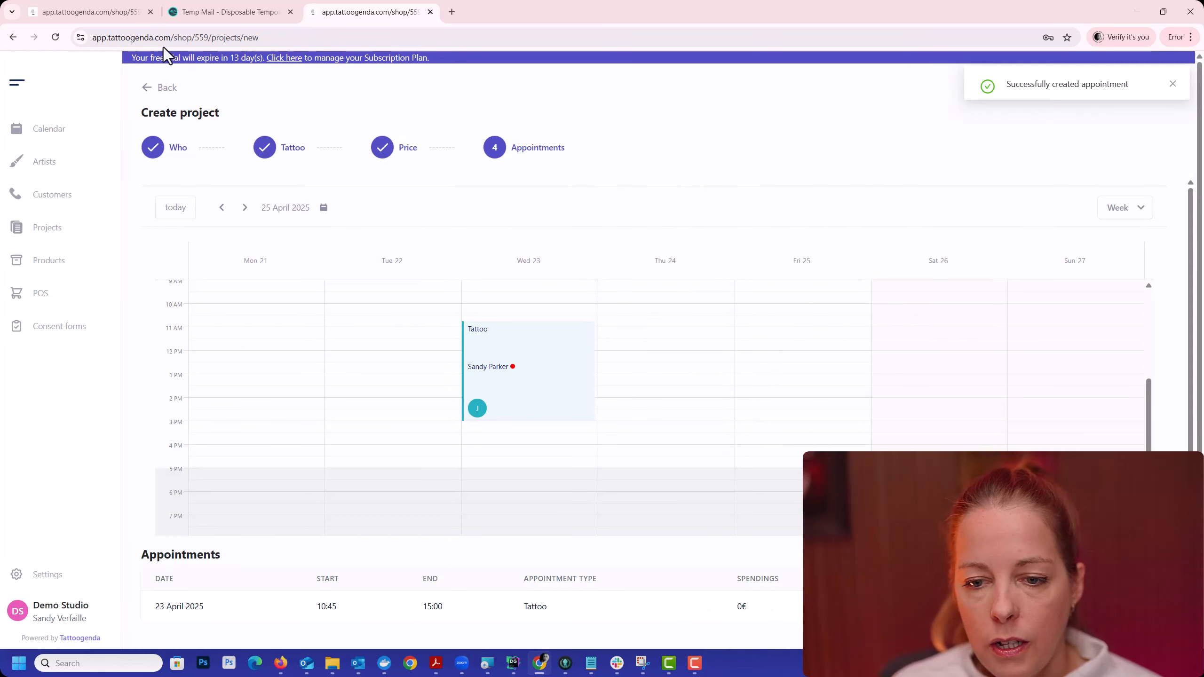
Step: Schedule and save tattoo appointments on 8 May 2025 from 09:45 to 13:45 and on 11 May 2025 from 11:45 to 16:15
left_click(245, 209)
left_click(244, 208)
left_click_drag(635, 324, 648, 412)
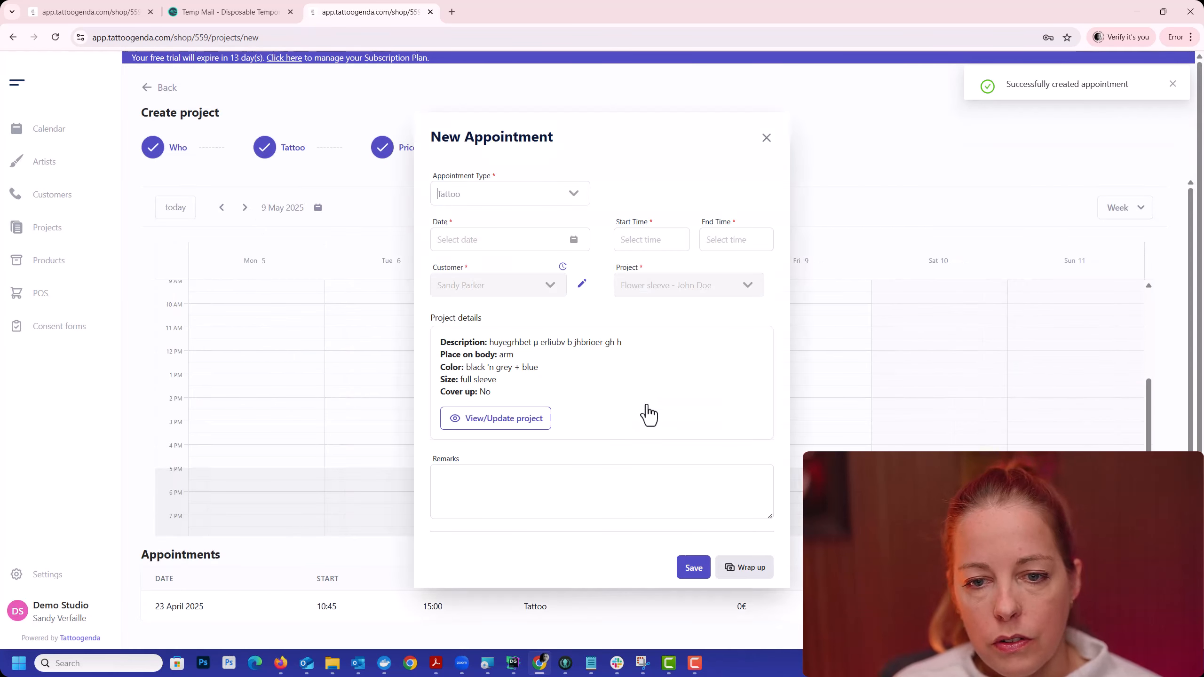
left_click(692, 571)
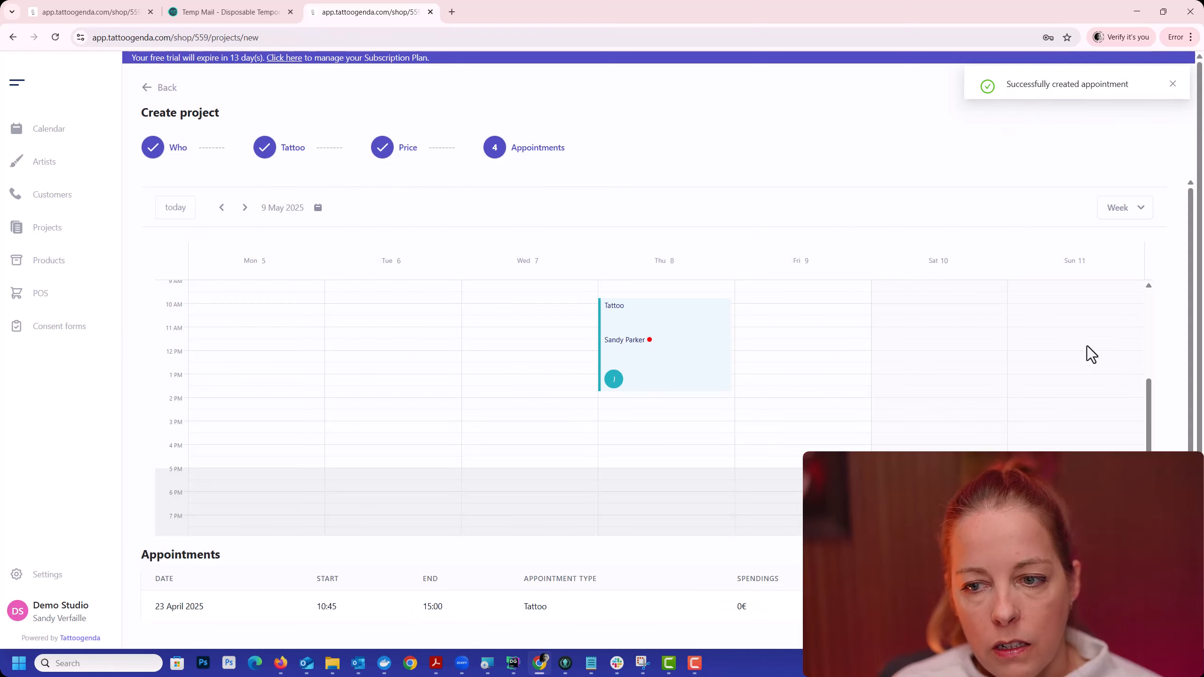
left_click_drag(1087, 346, 1089, 450)
left_click(692, 567)
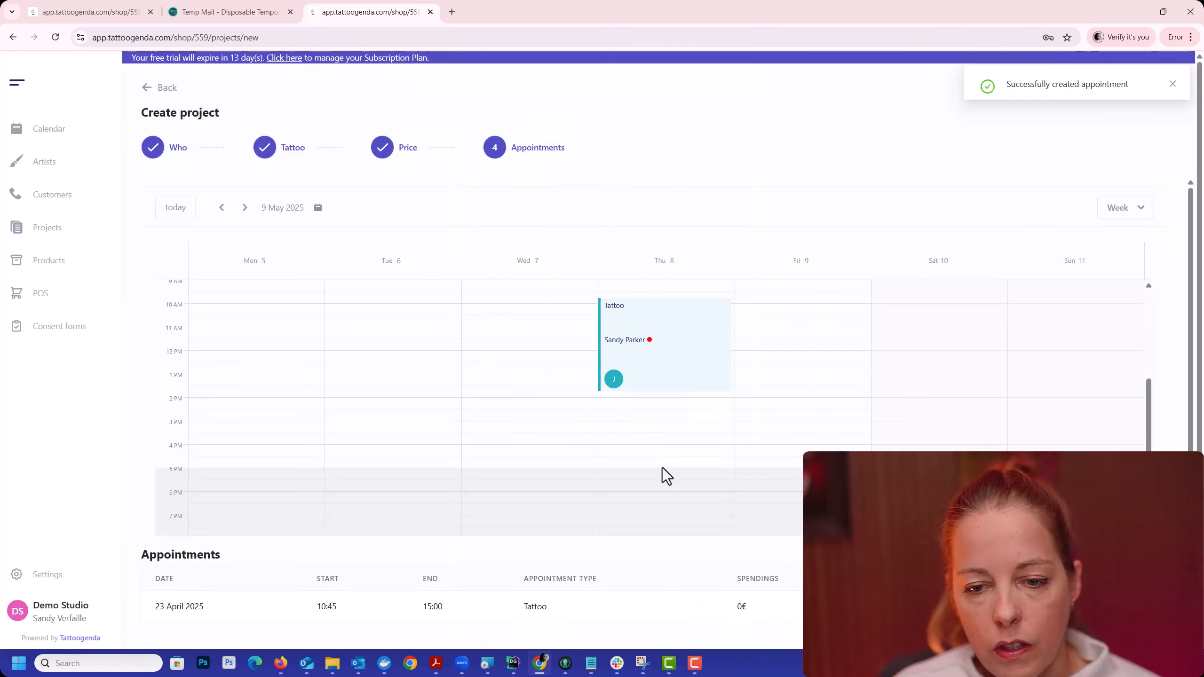
Step: Finish creating the project, and examine the Flower sleeve entry's appointments, available deposit and total spendings in the project list
scroll(664, 462, "down", 3)
scroll(716, 525, "down", 3)
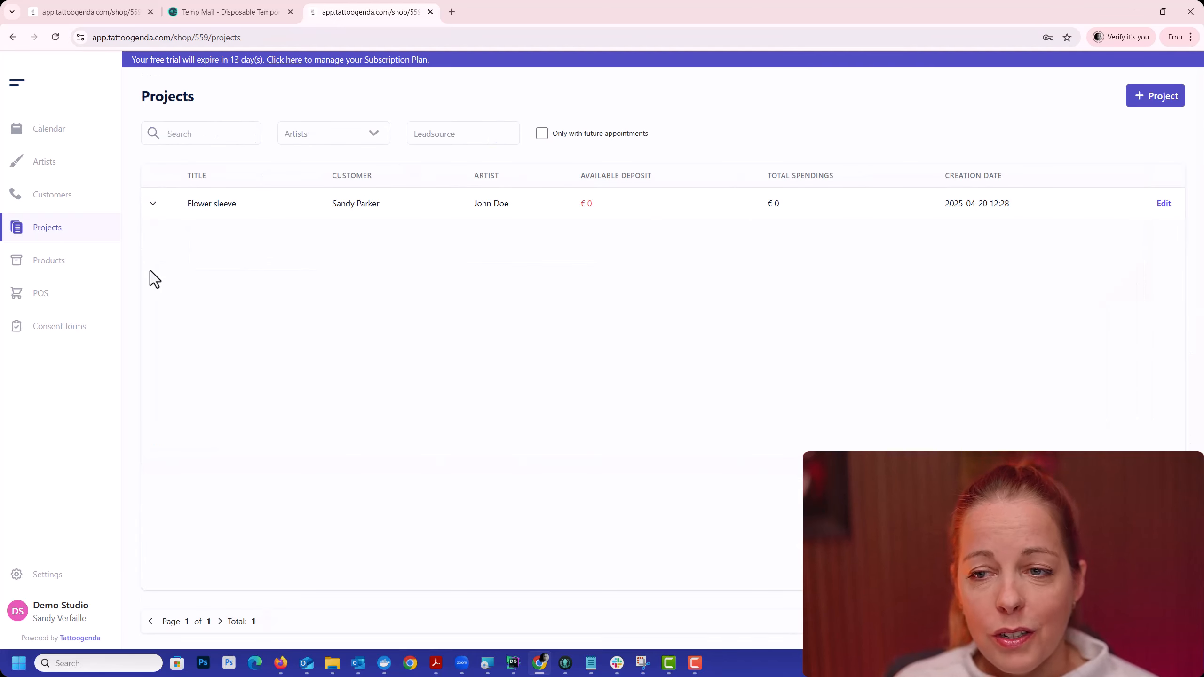
left_click(154, 207)
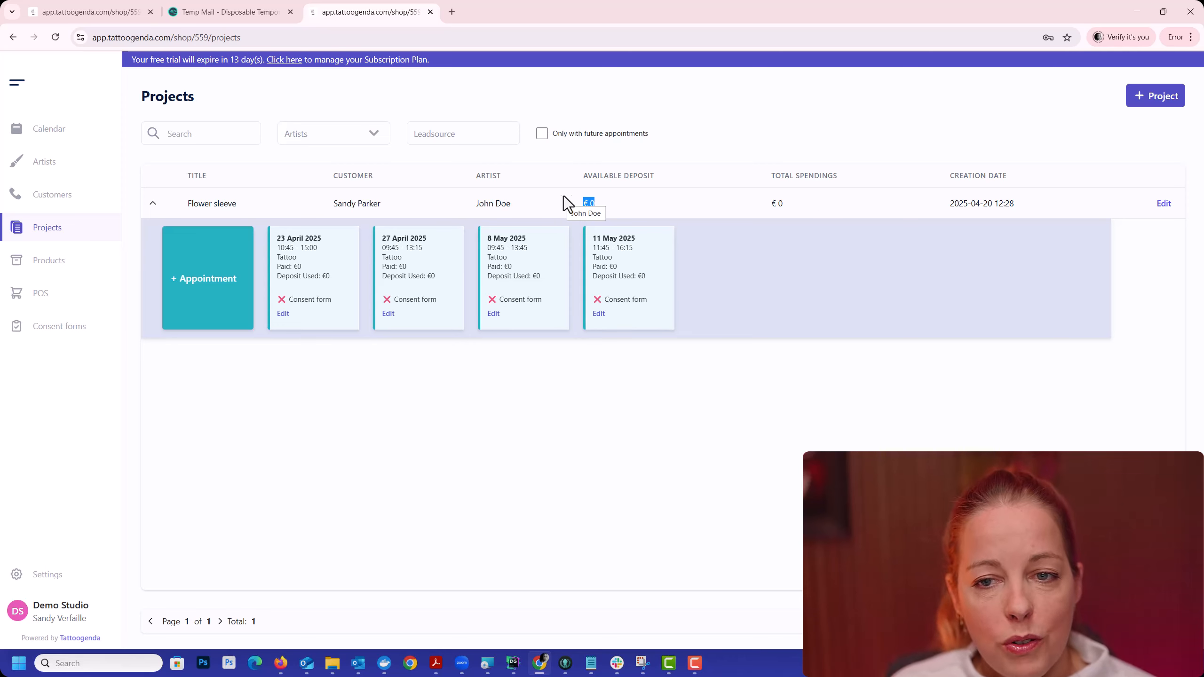
left_click(804, 199)
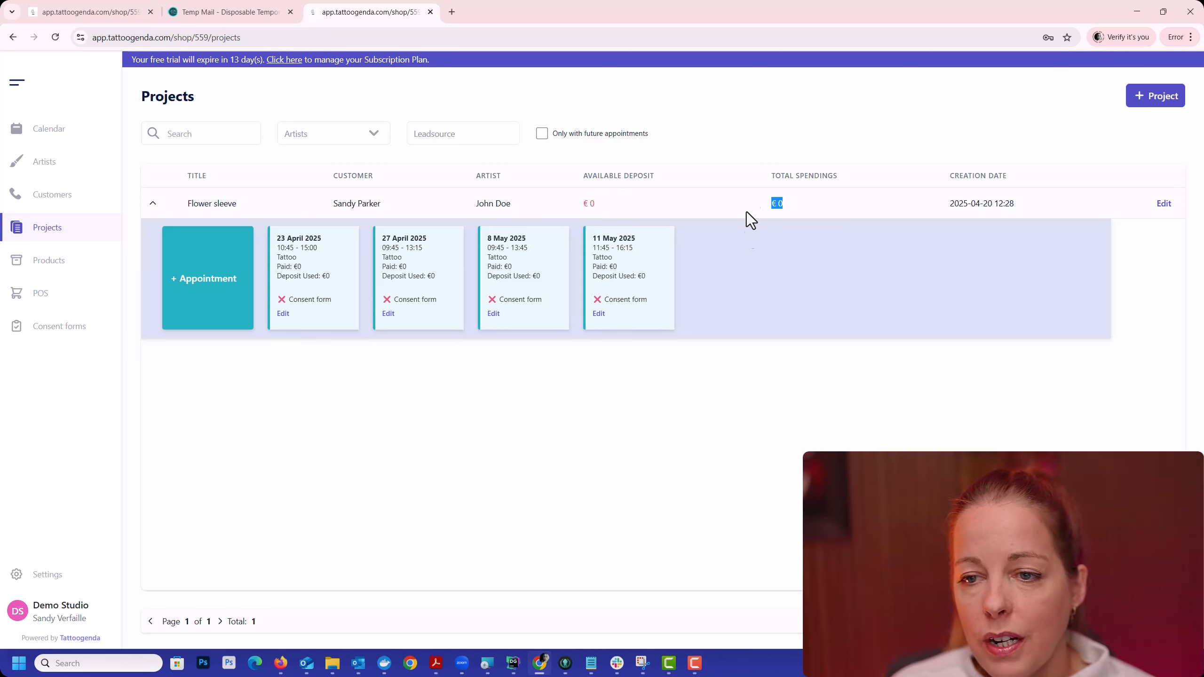